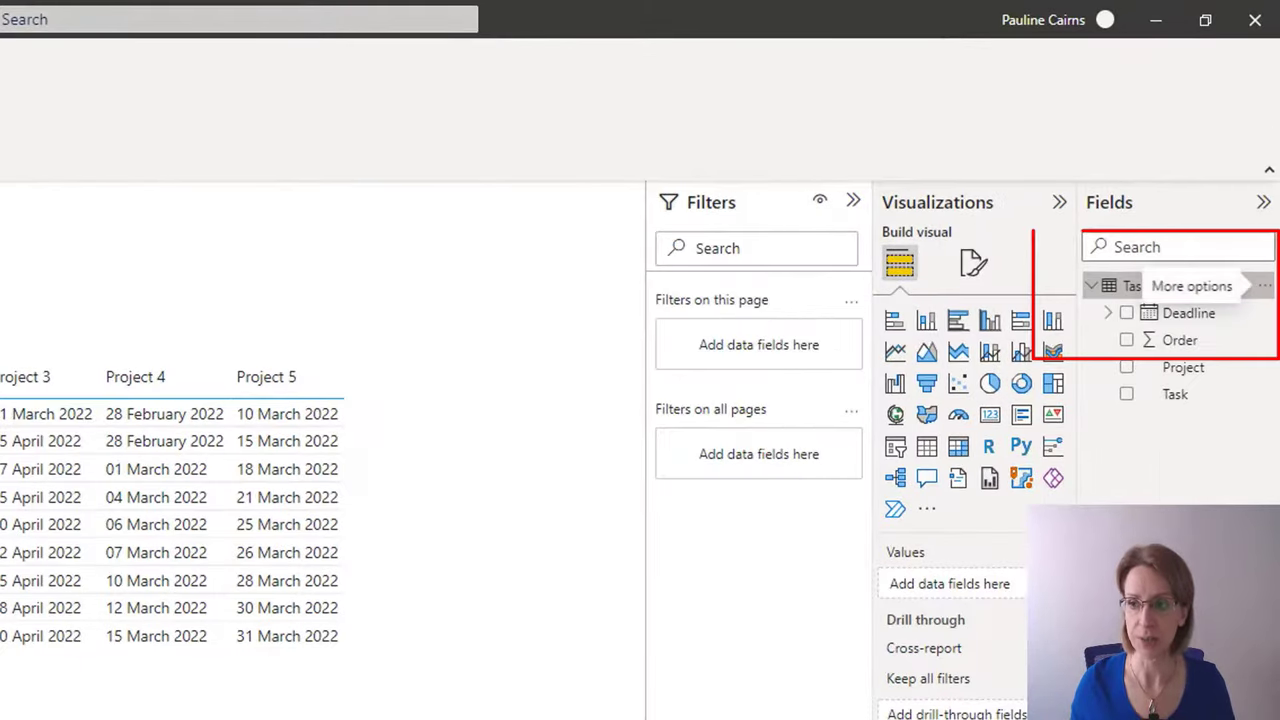
Start a new Tasks measure 'Date difference' with DATEDIFF(TODAY() as the start date
click(1264, 286)
click(1115, 294)
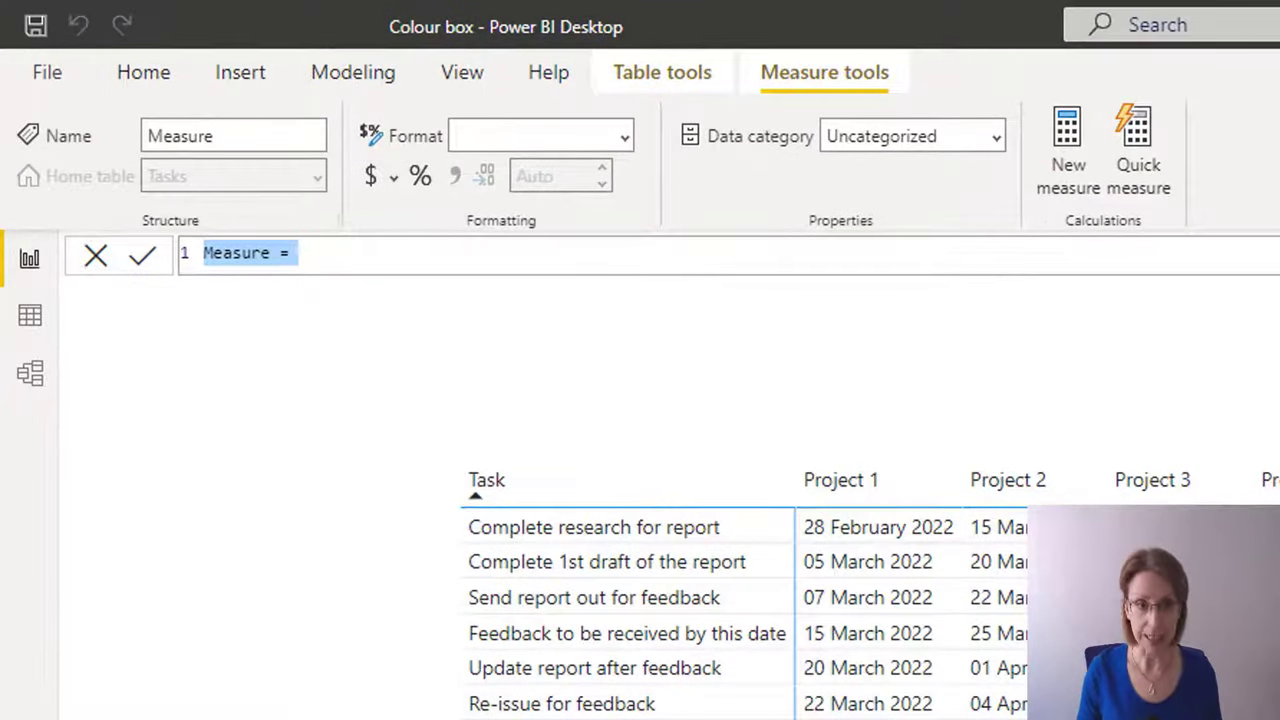
text(Date f)
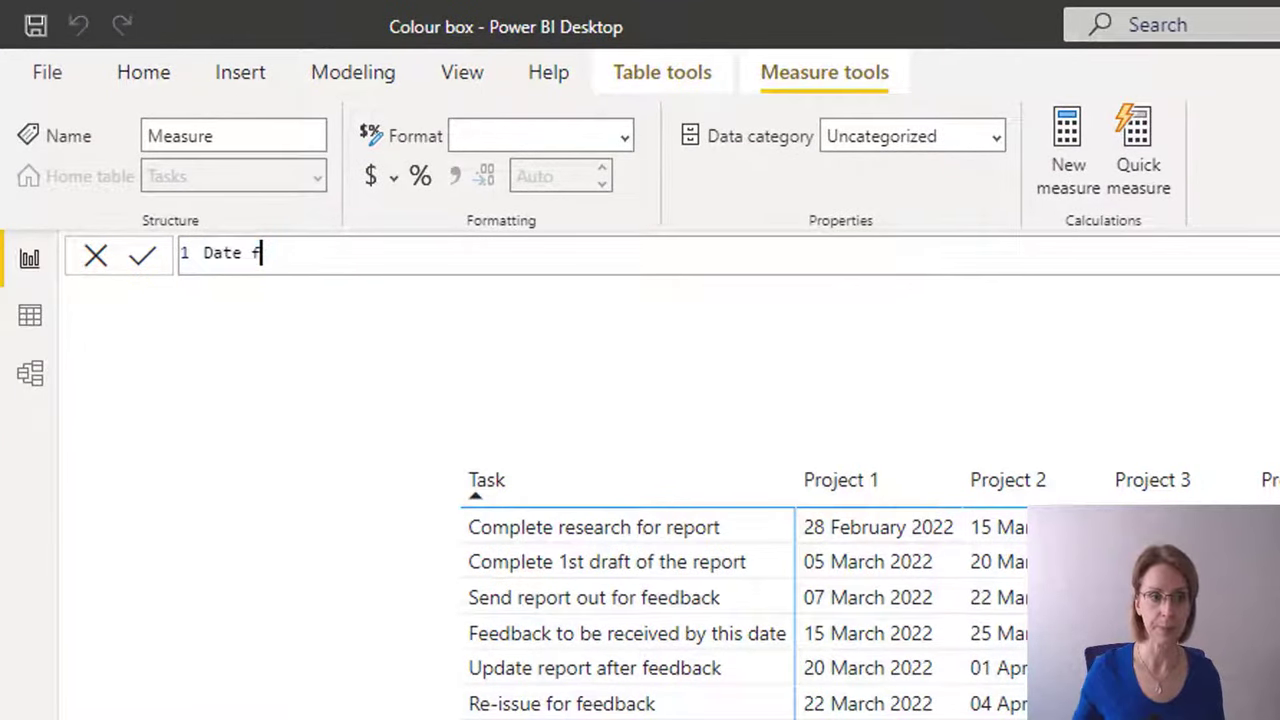
key(BackSpace)
text(diff)
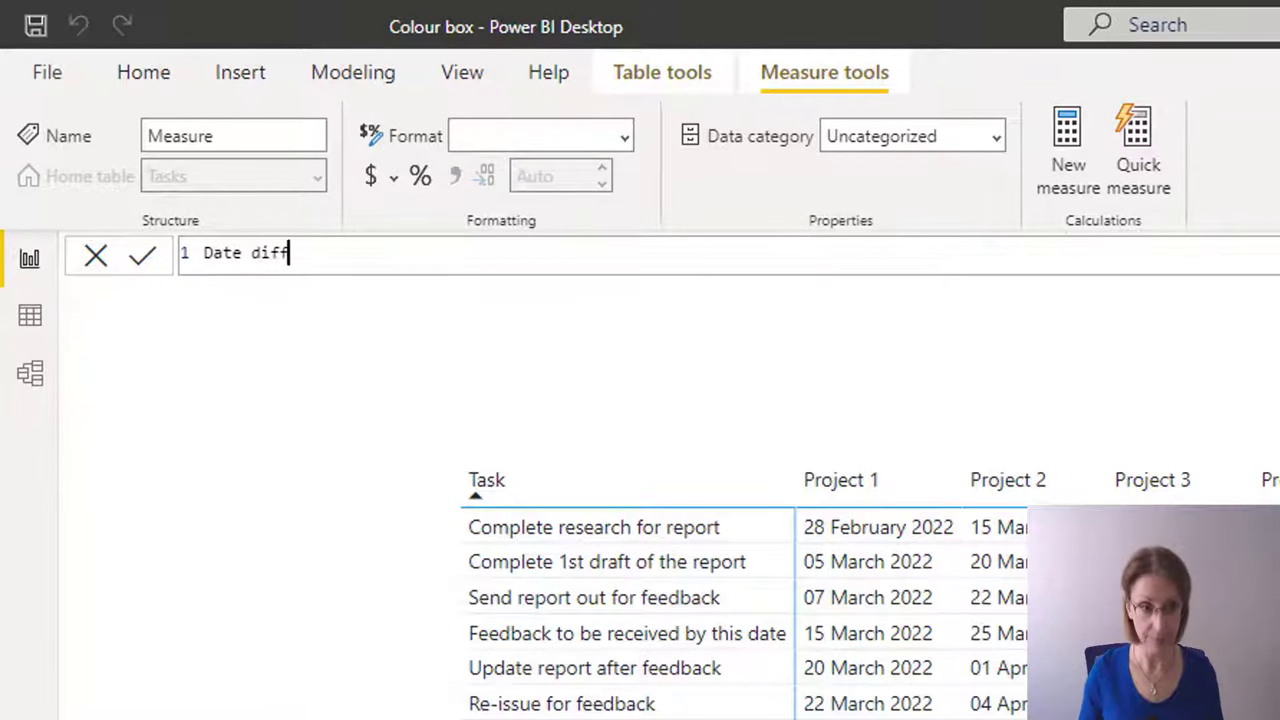
text(erence = )
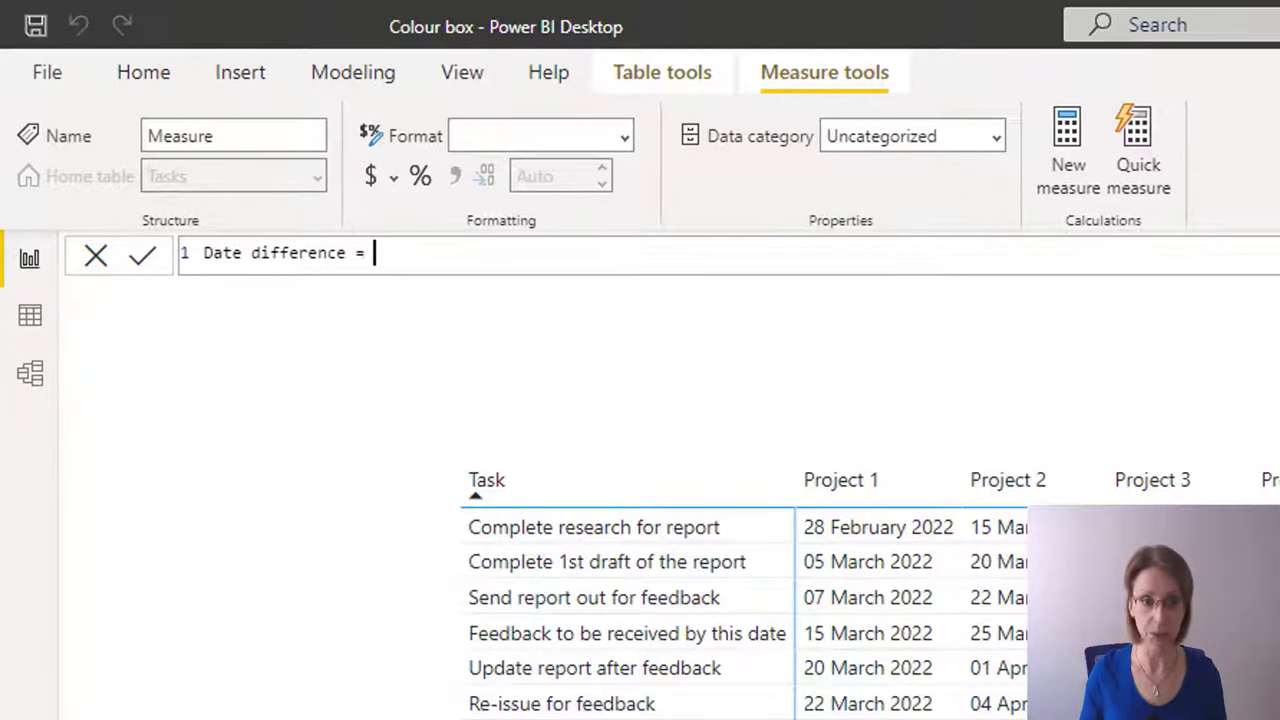
text(dat)
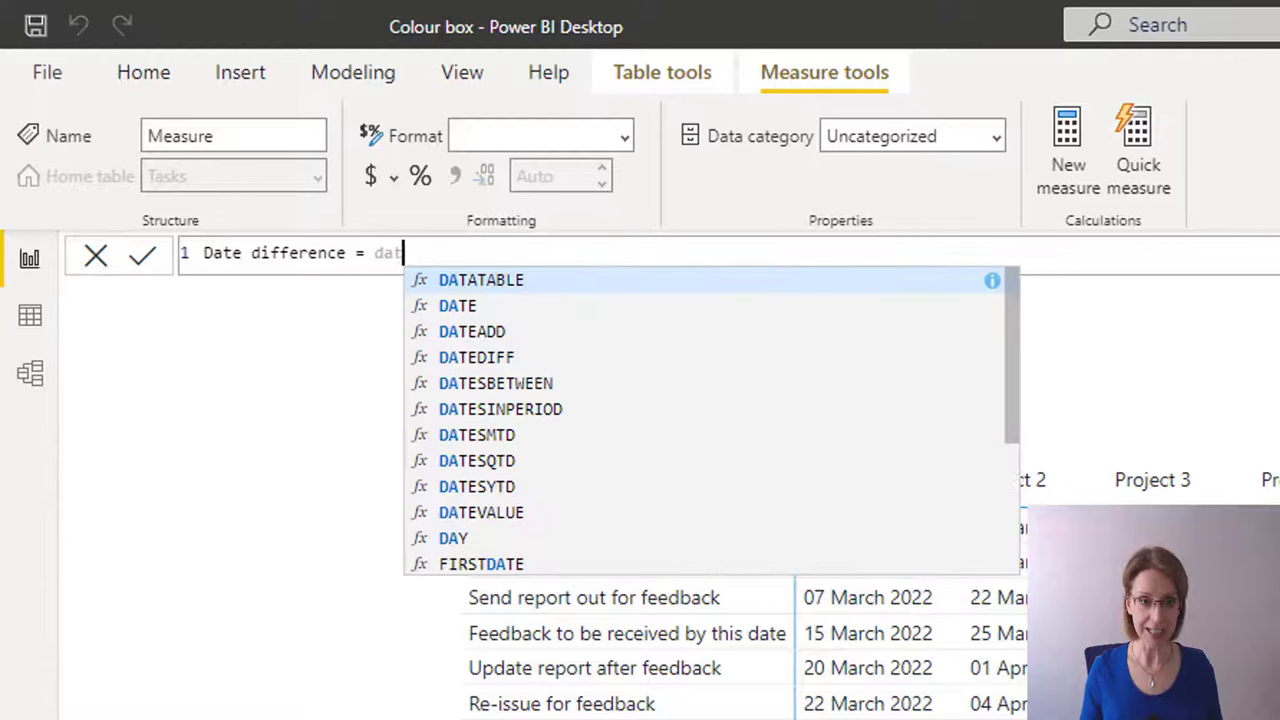
text(ediff)
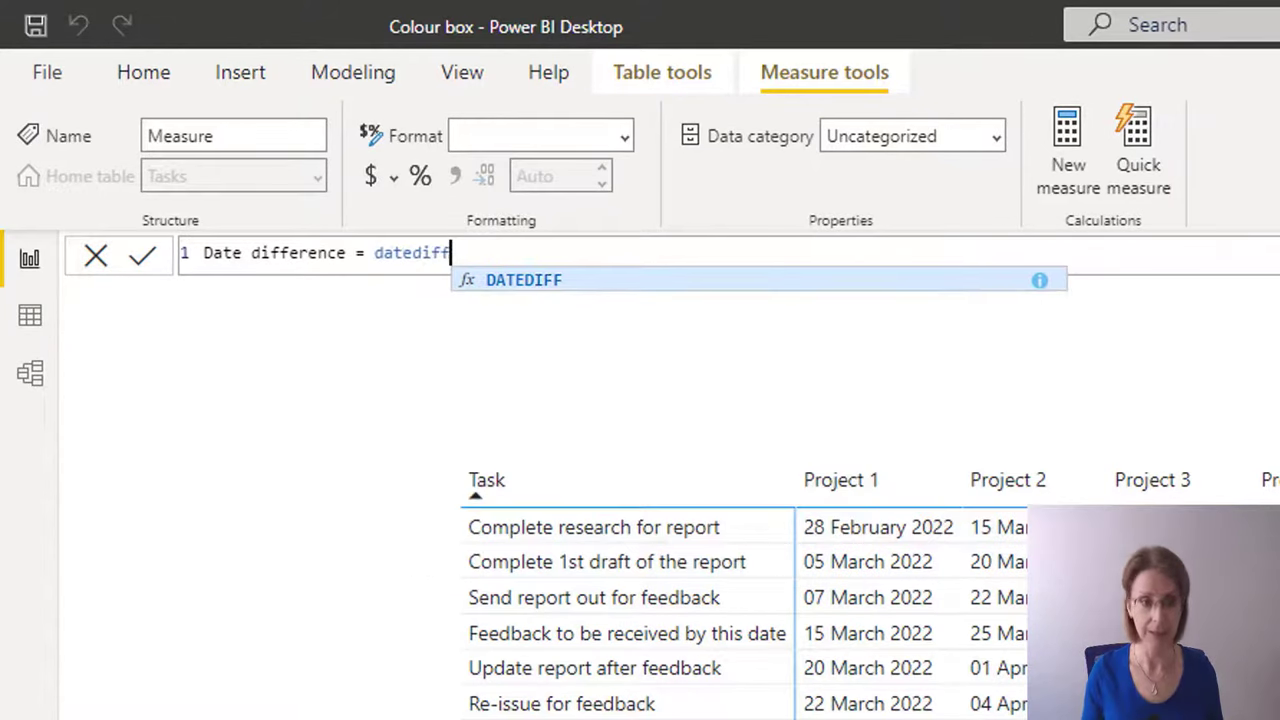
text(()
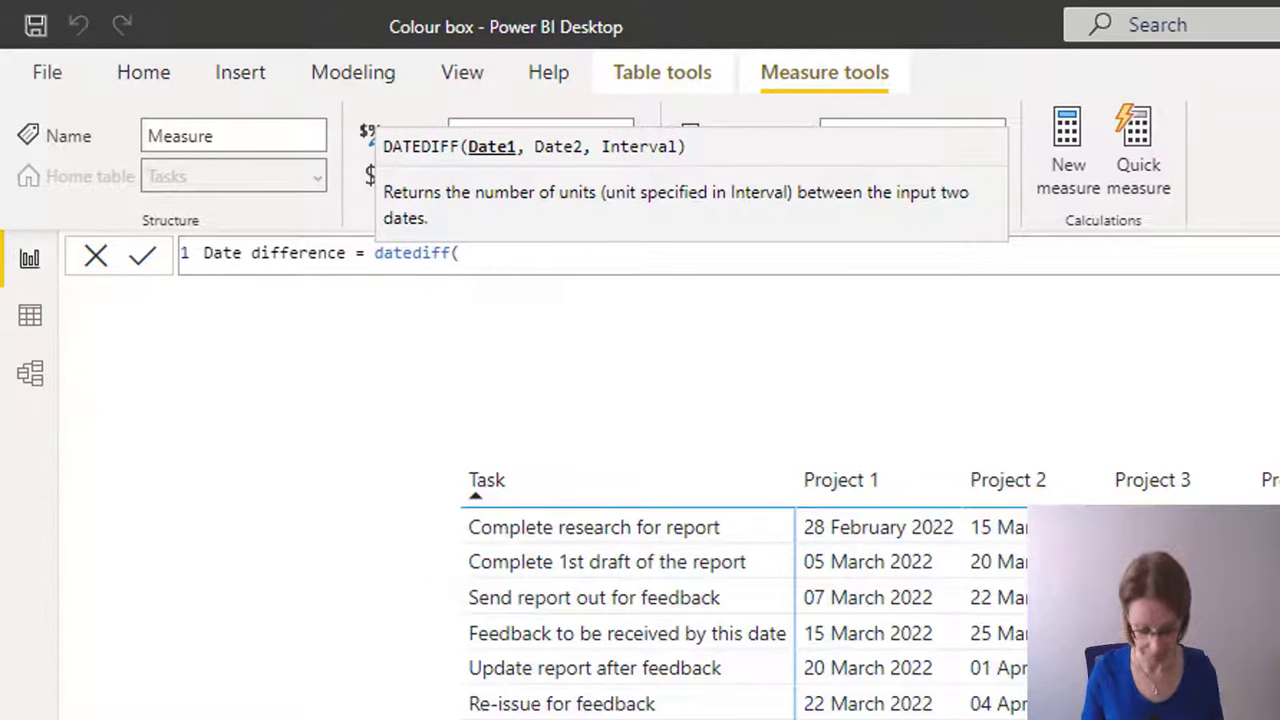
text(toda)
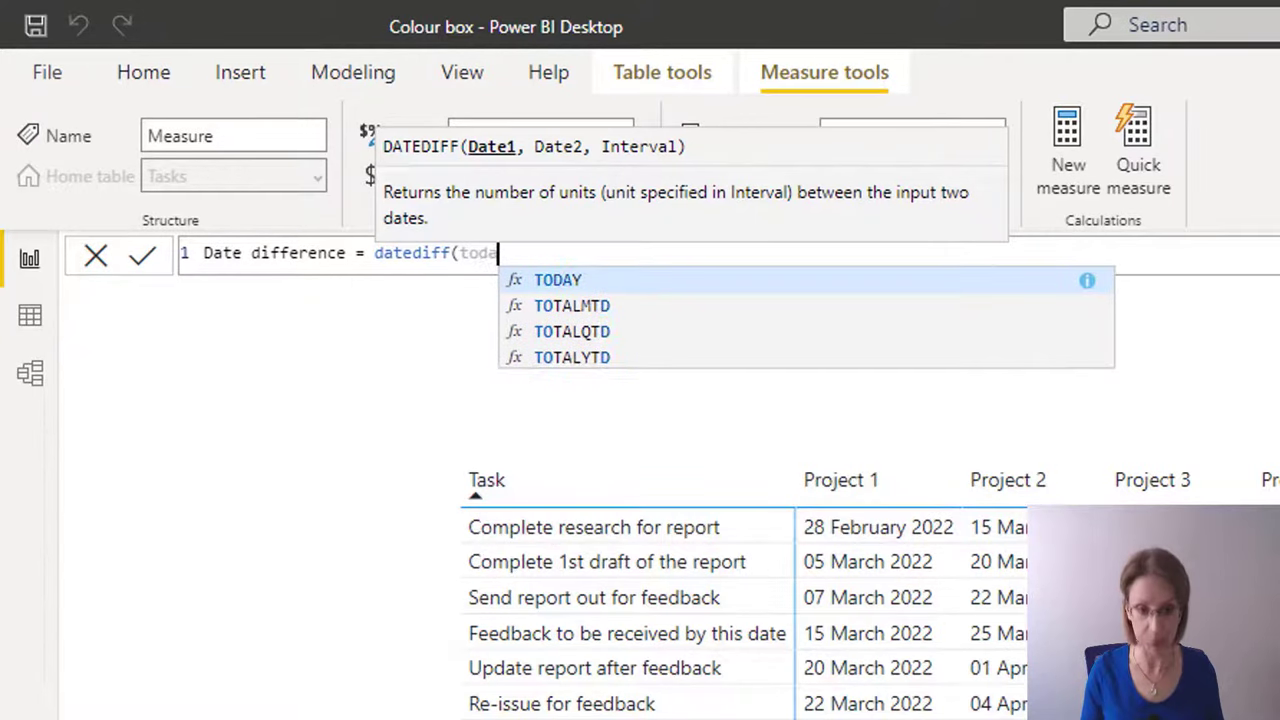
text(y)
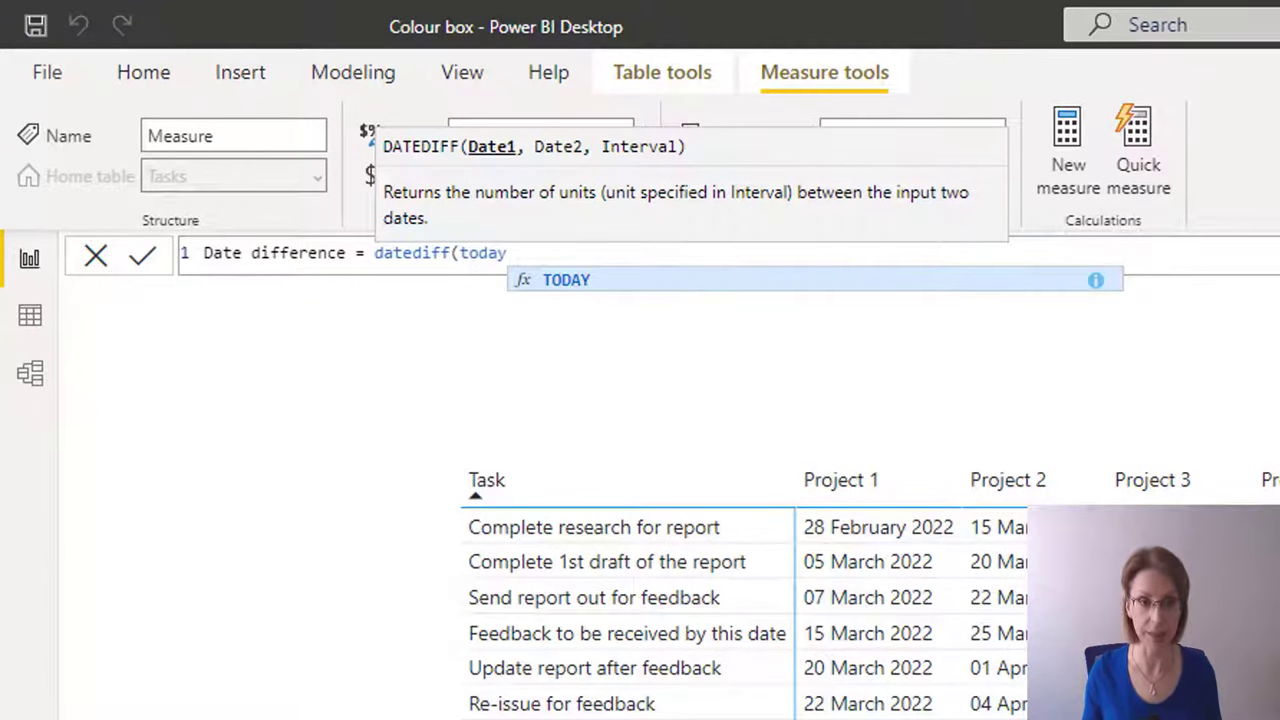
key(Tab)
Finish the formula with MAX(Tasks[Deadline]) and DAY, then save the measure
text())
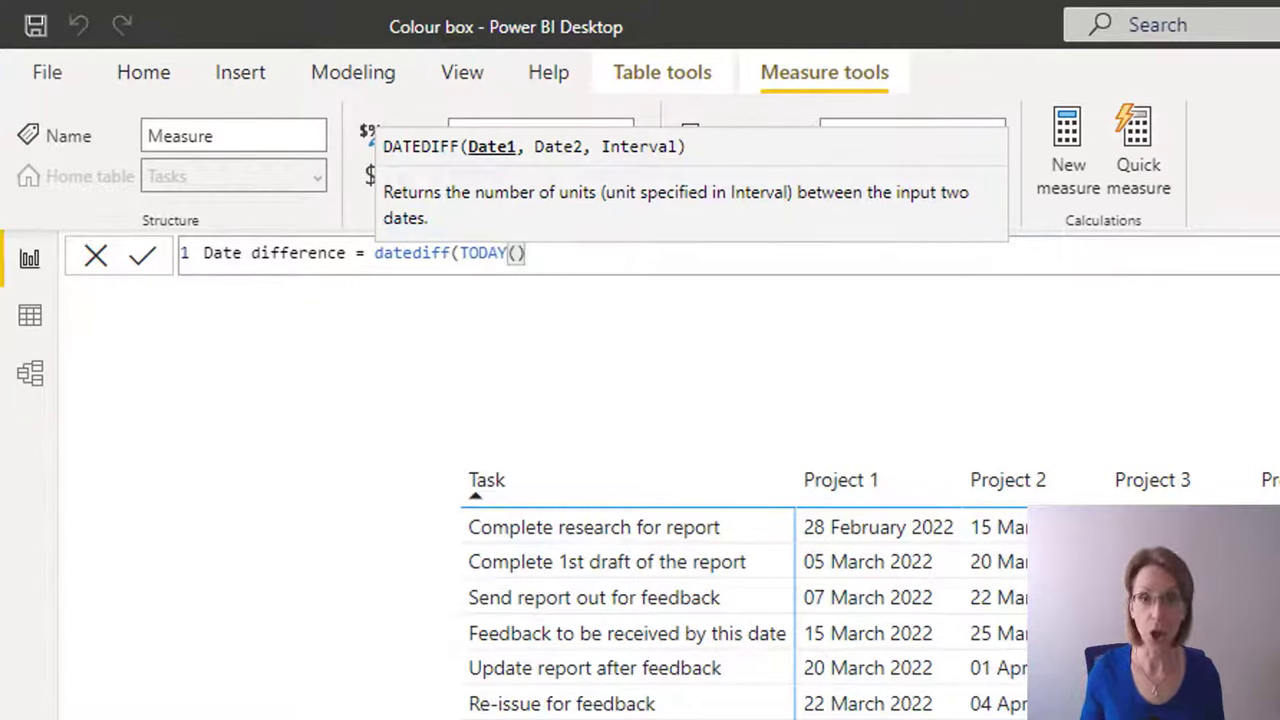
text(,m)
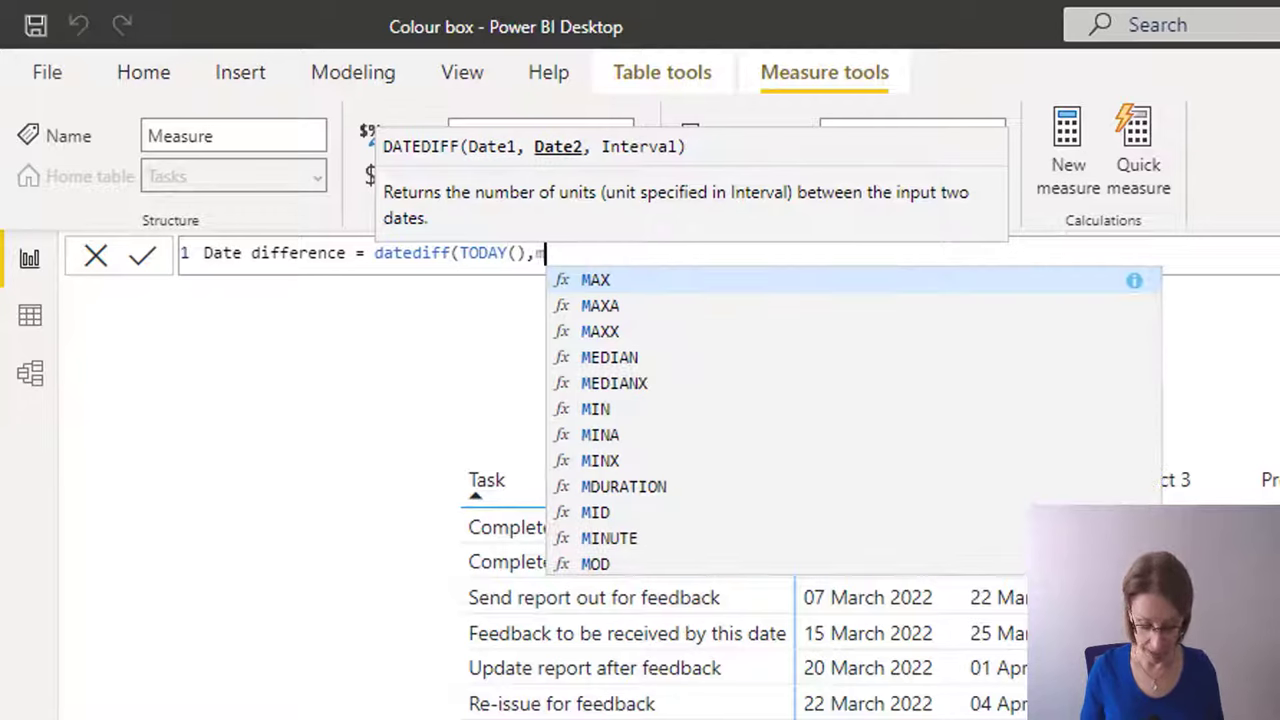
text(ax()
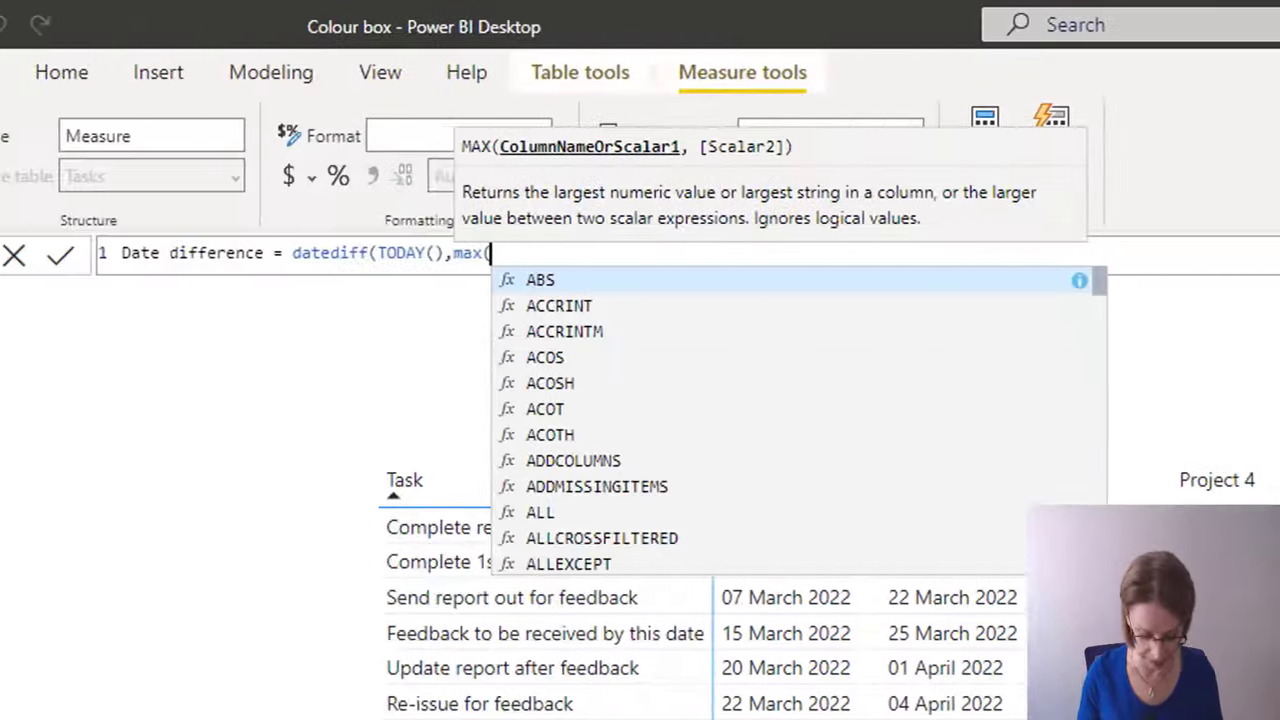
text(task)
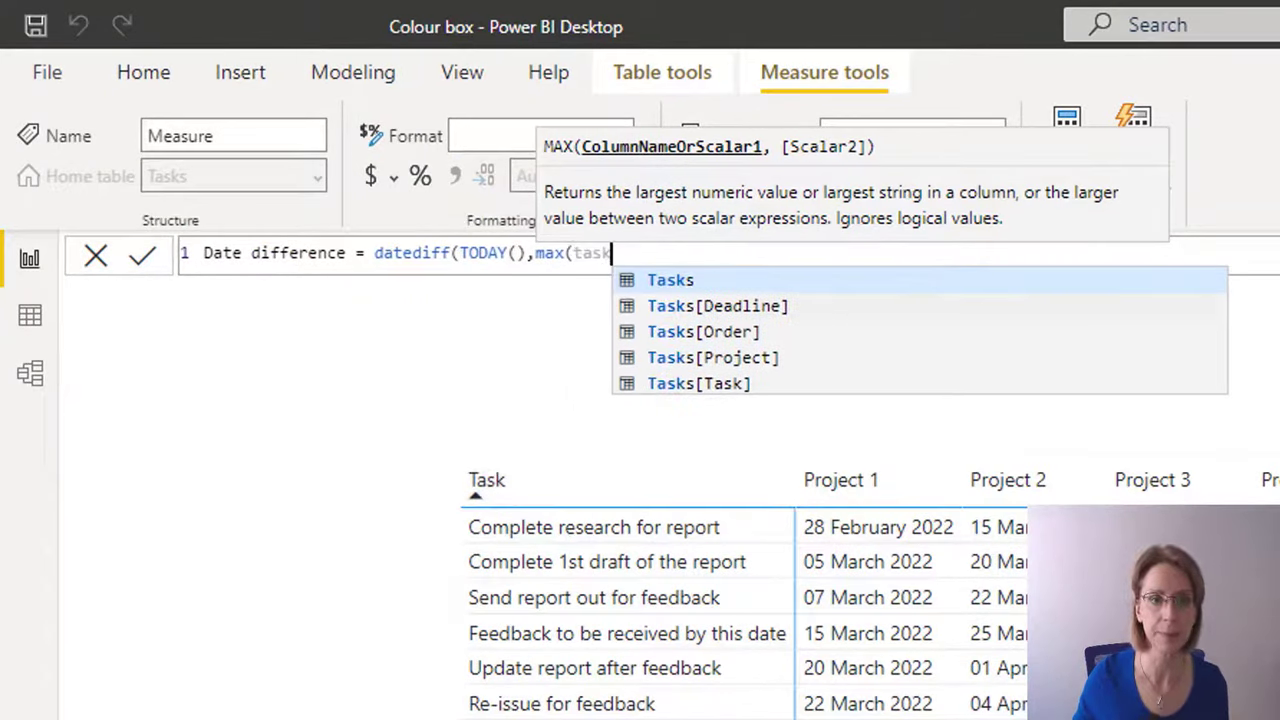
key(Down)
key(Tab)
text())
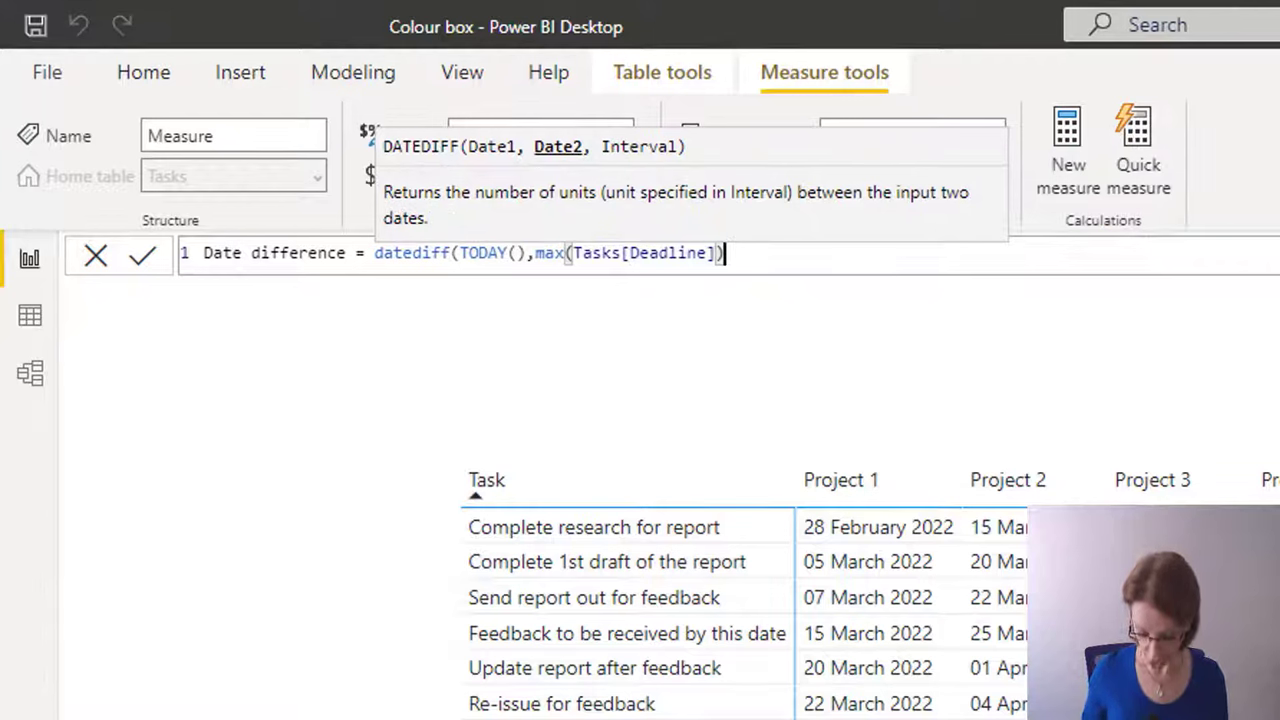
text(,)
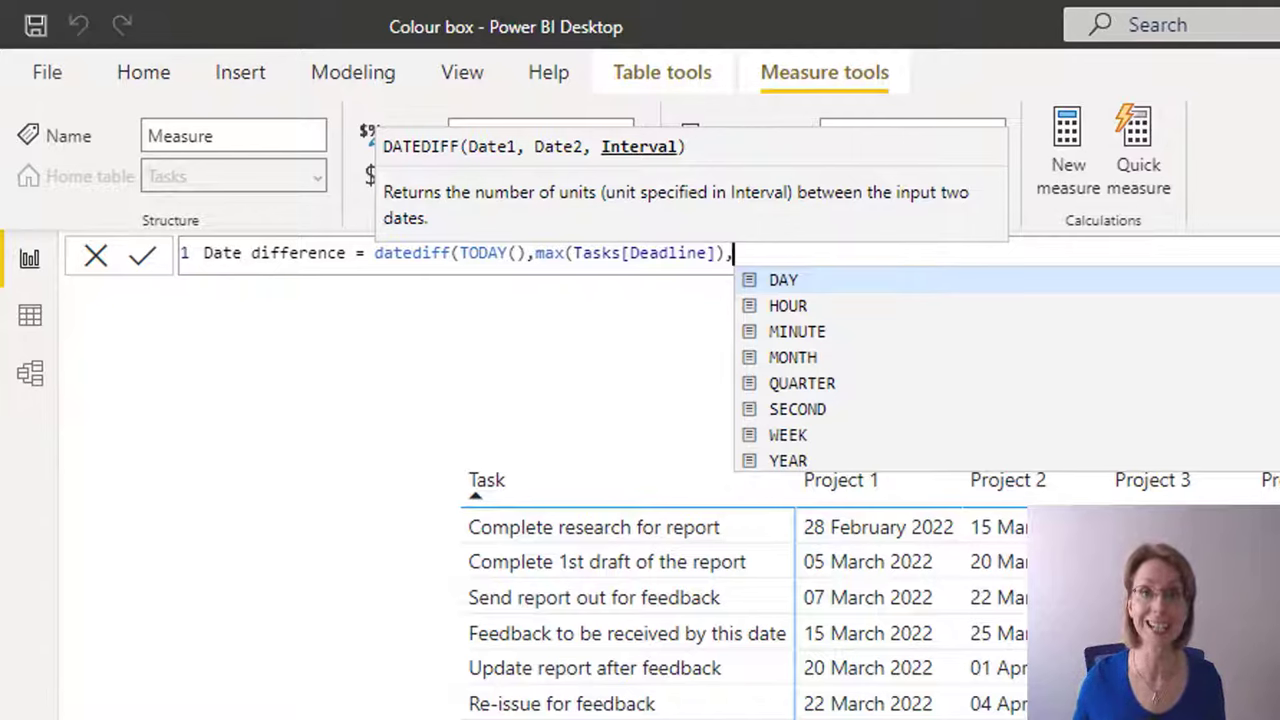
text(DAY)
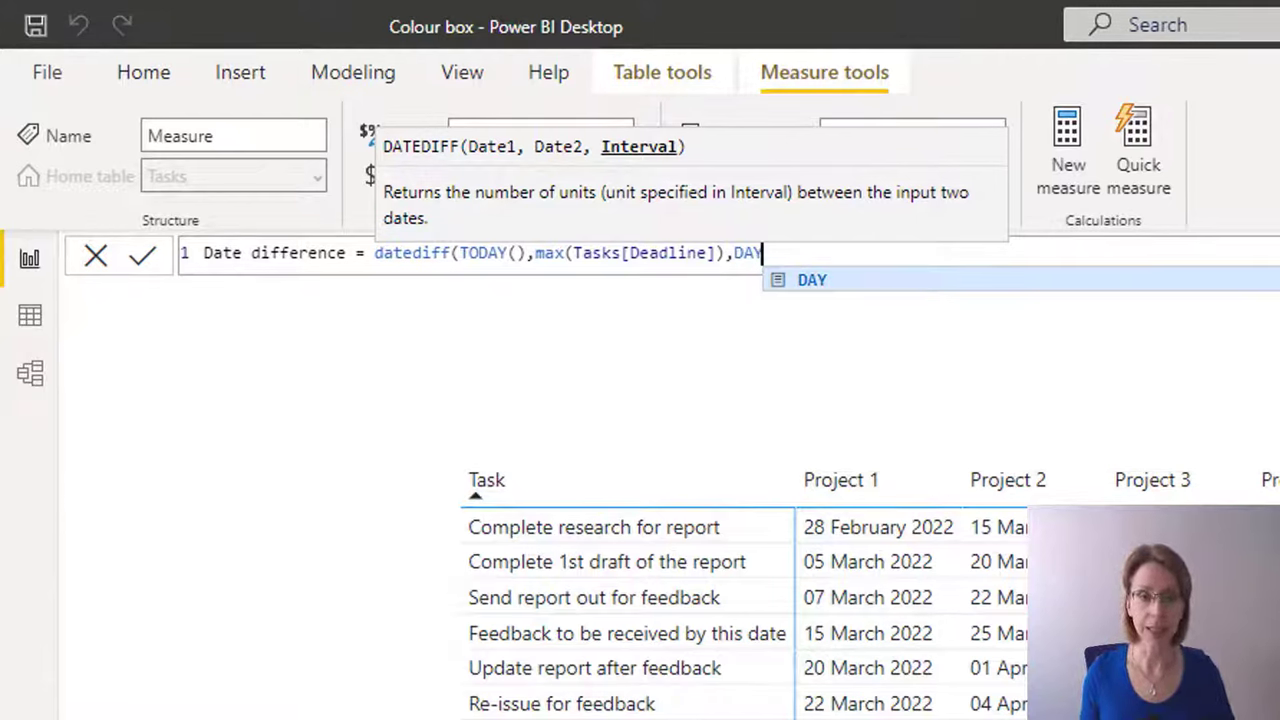
text())
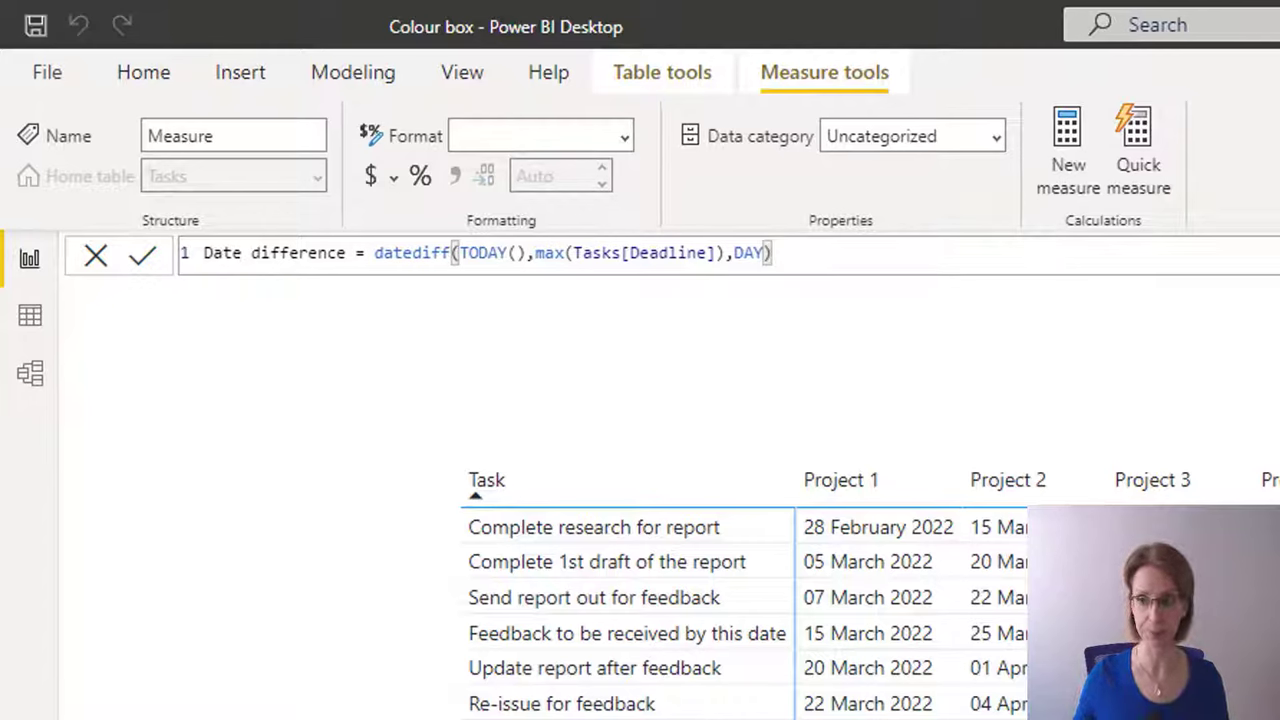
key(Return)
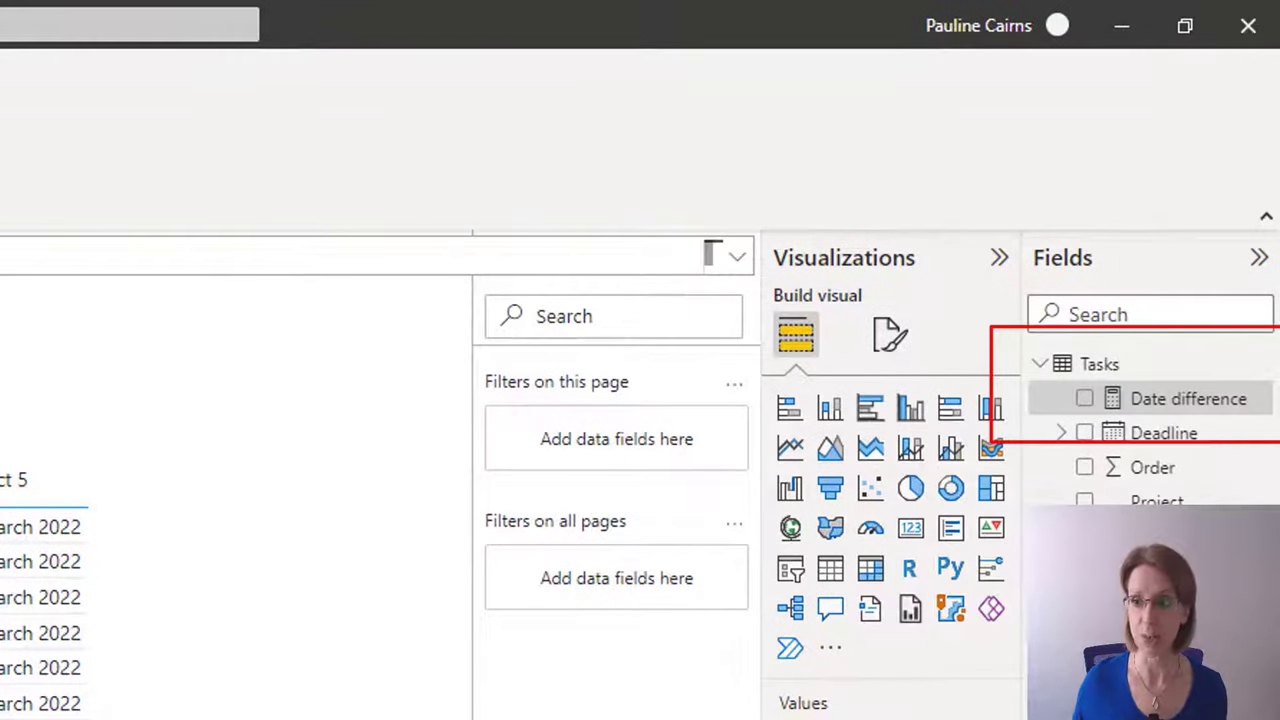
Start another Tasks measure named 'Switch colours' using the SWITCH() function
click(1257, 364)
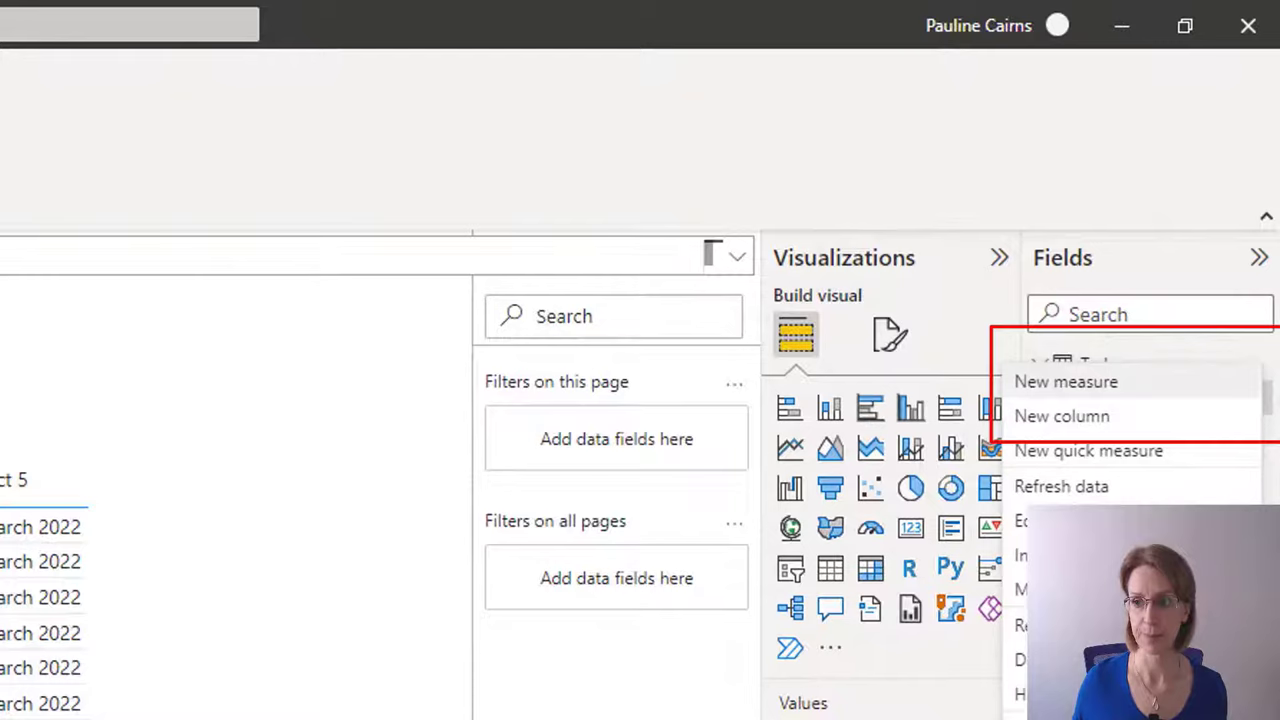
key(Escape)
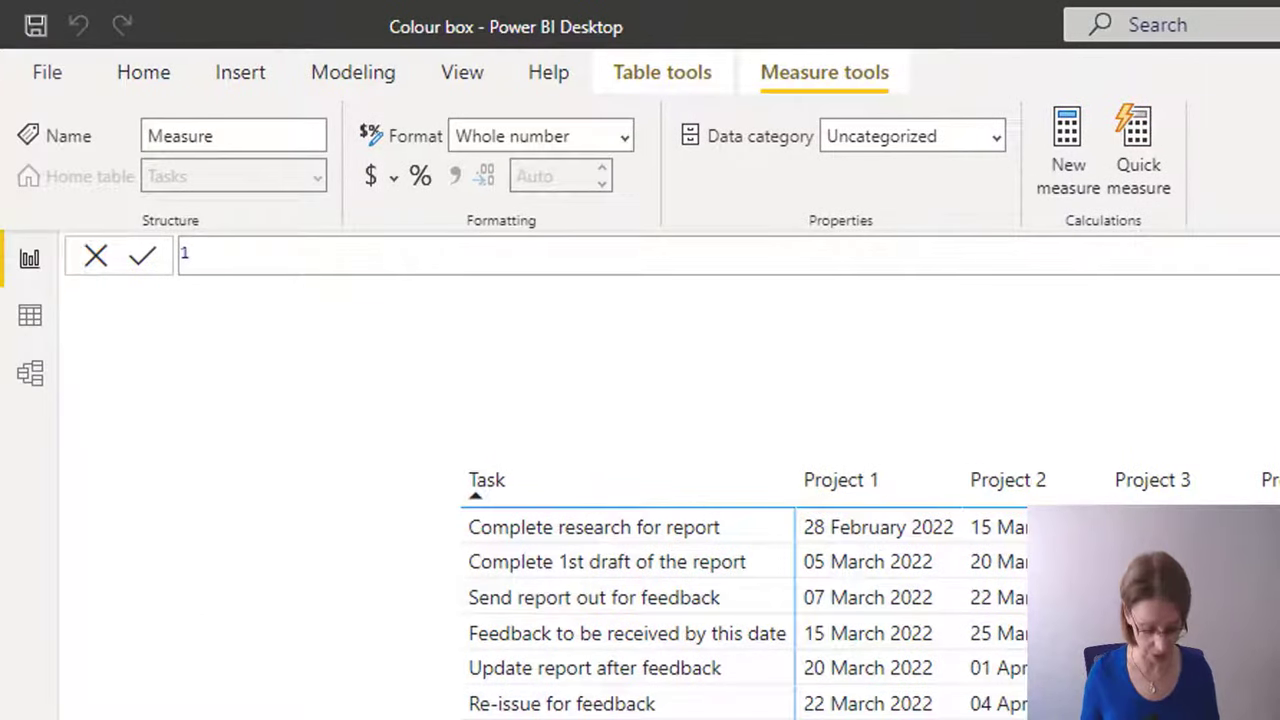
text(Switch)
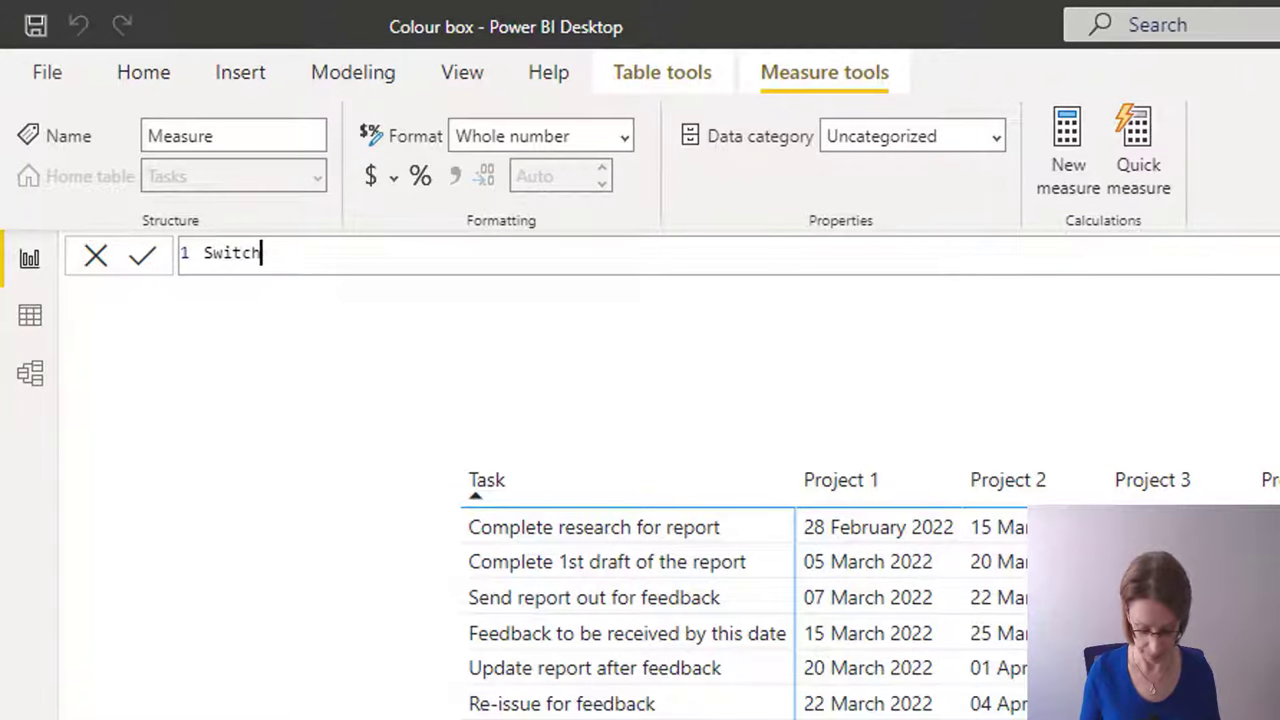
text( colours)
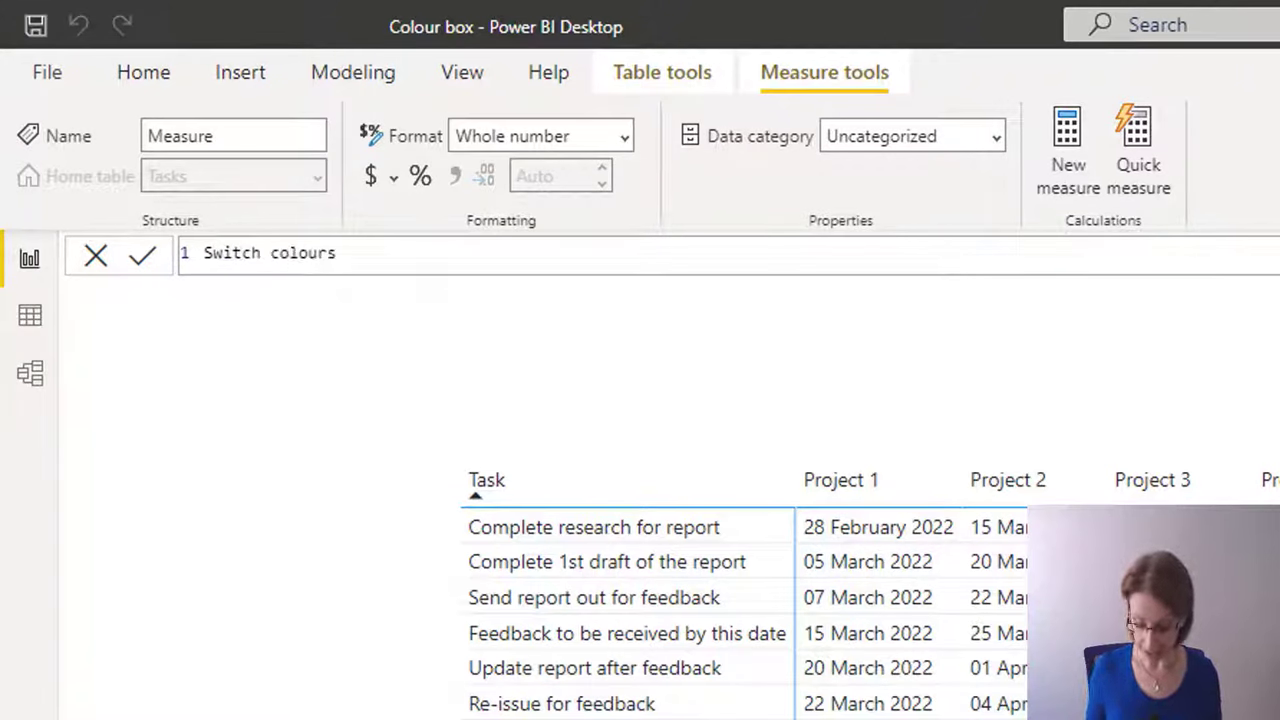
text(= S)
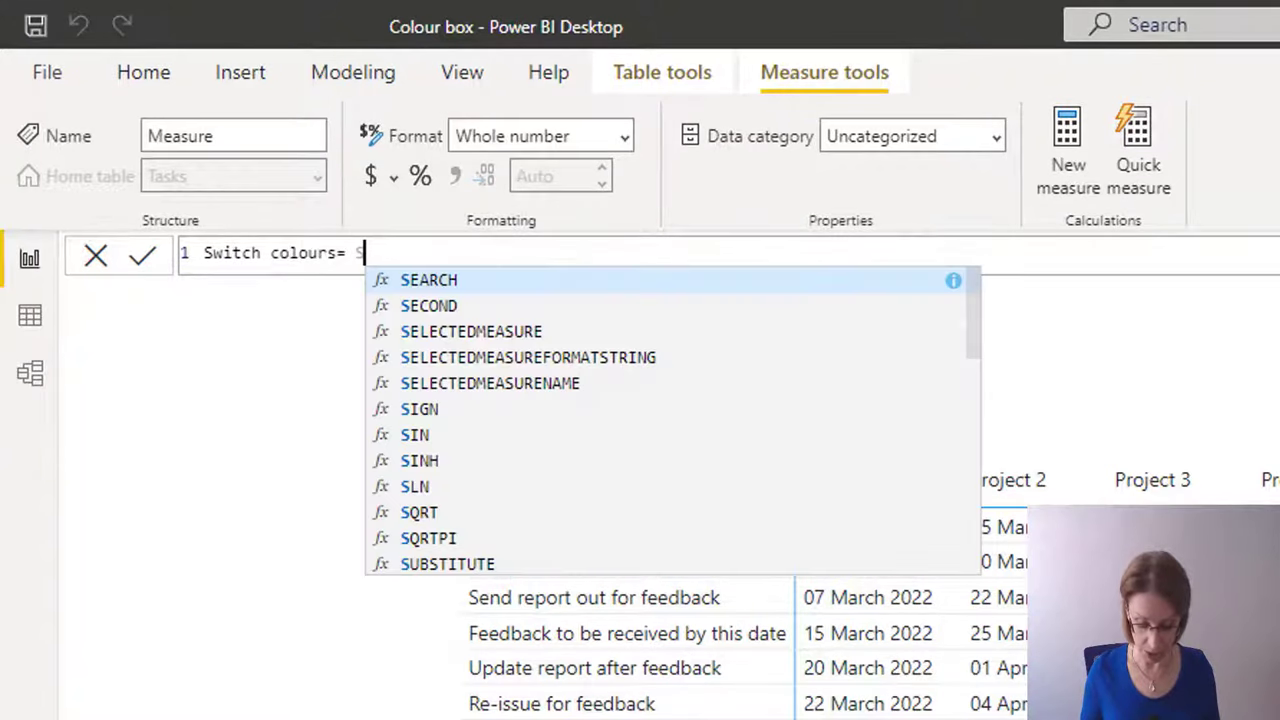
text(WIT)
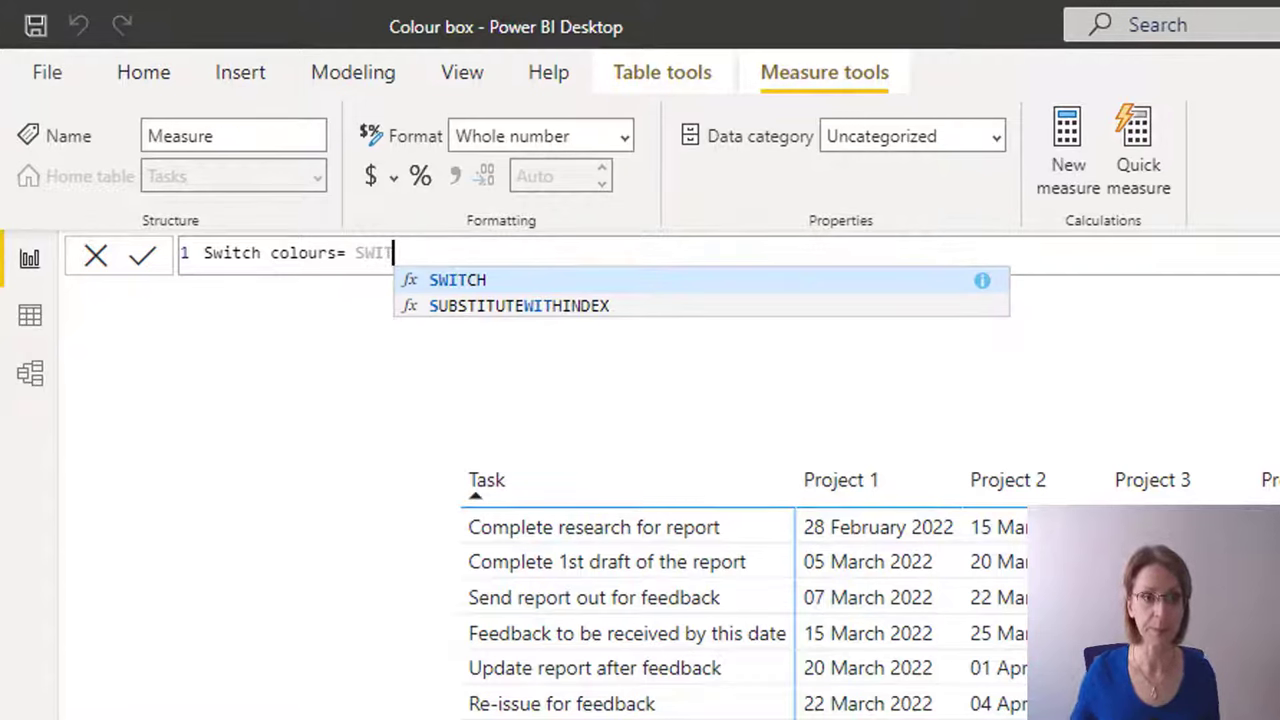
key(Tab)
text(()
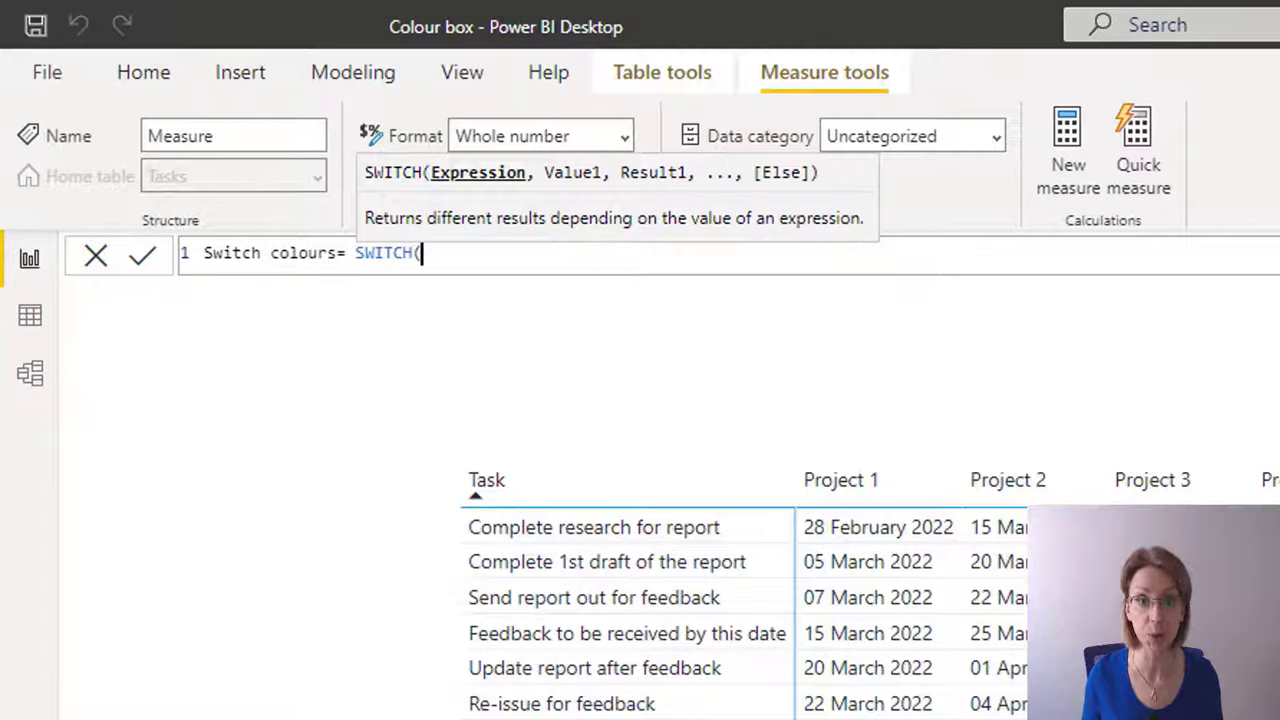
text())
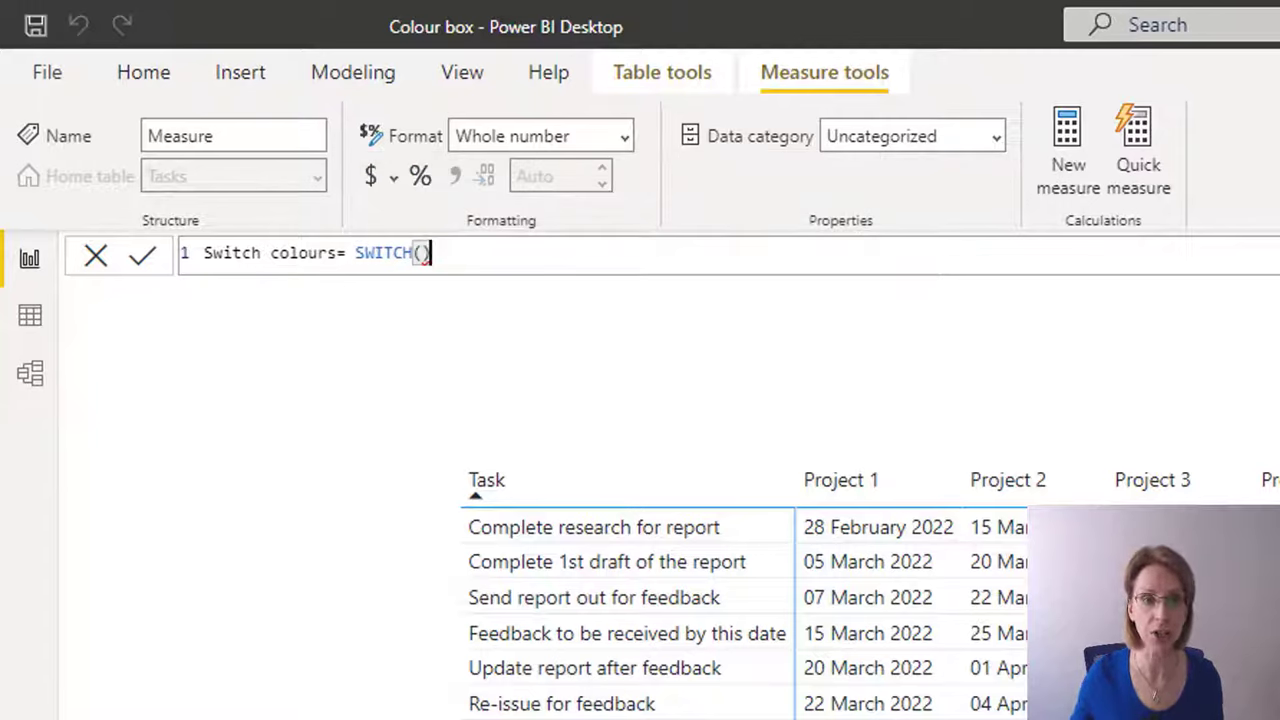
Inside SWITCH, open blank lines and enter TRUE() as the first argument, followed by a comma
click(421, 253)
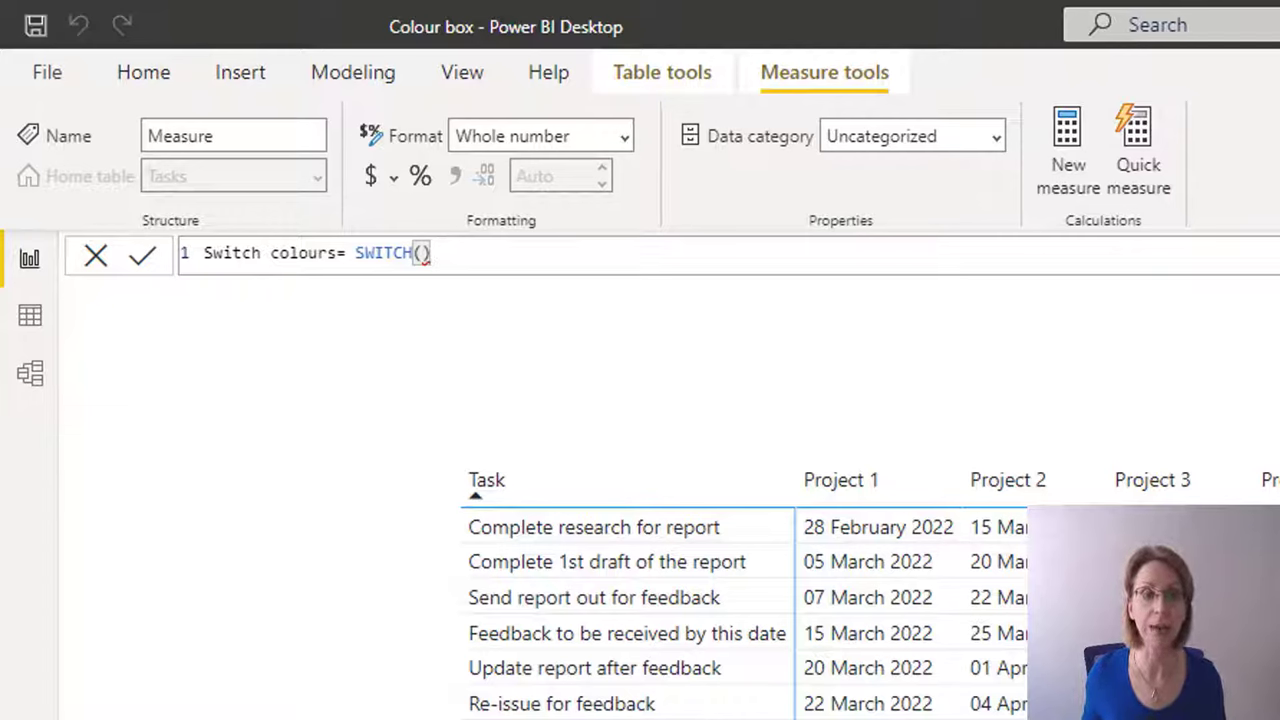
key(shift+Return)
key(shift+Return)
key(shift+Return)
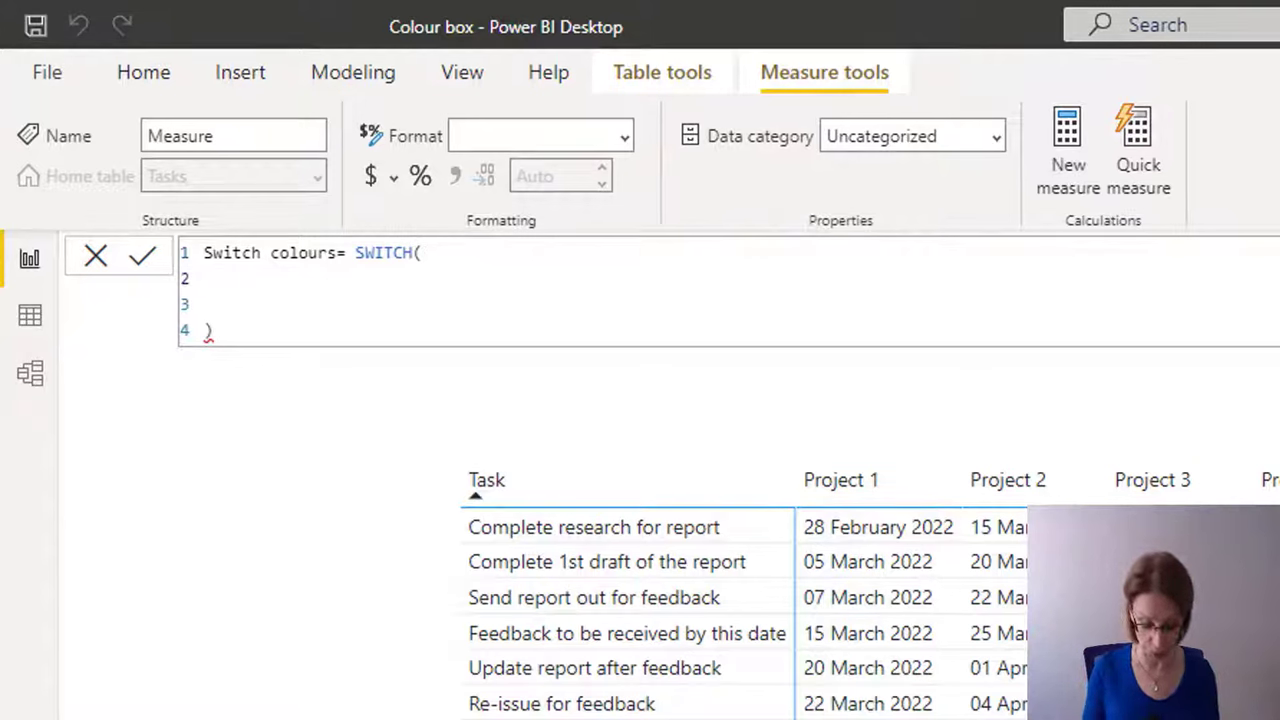
text(TRU)
key(Tab)
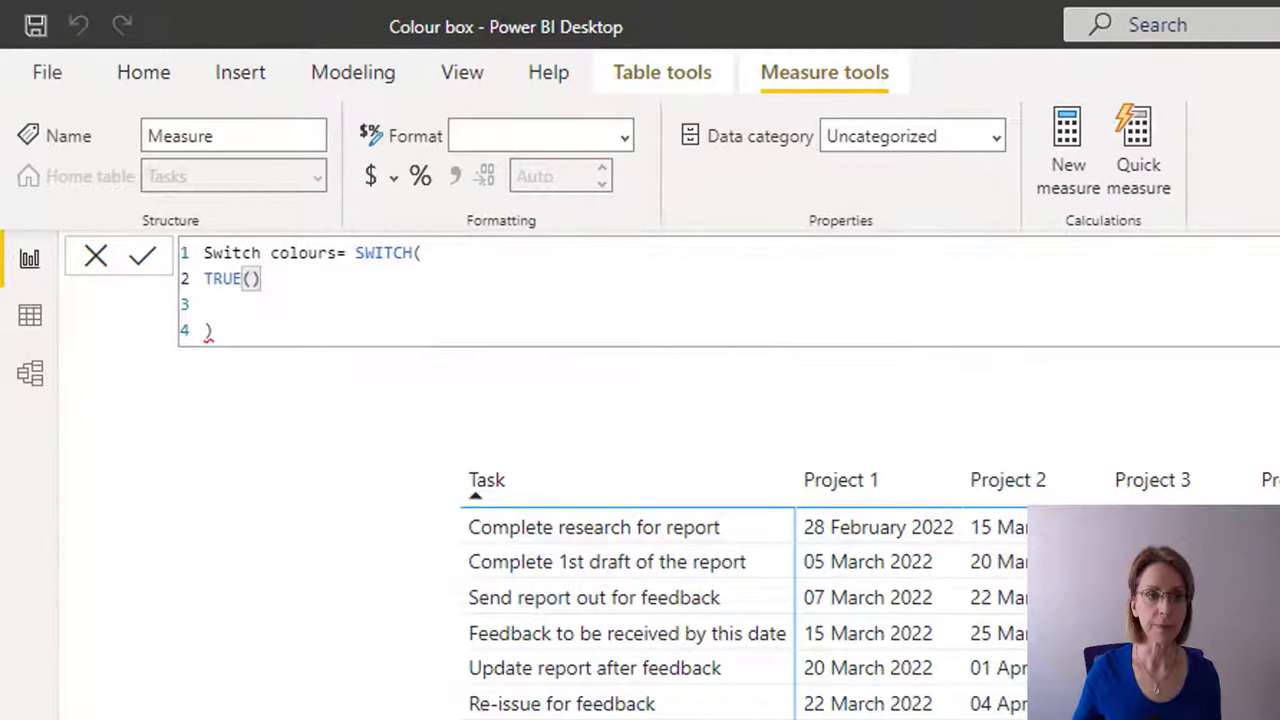
key(Right)
text(,)
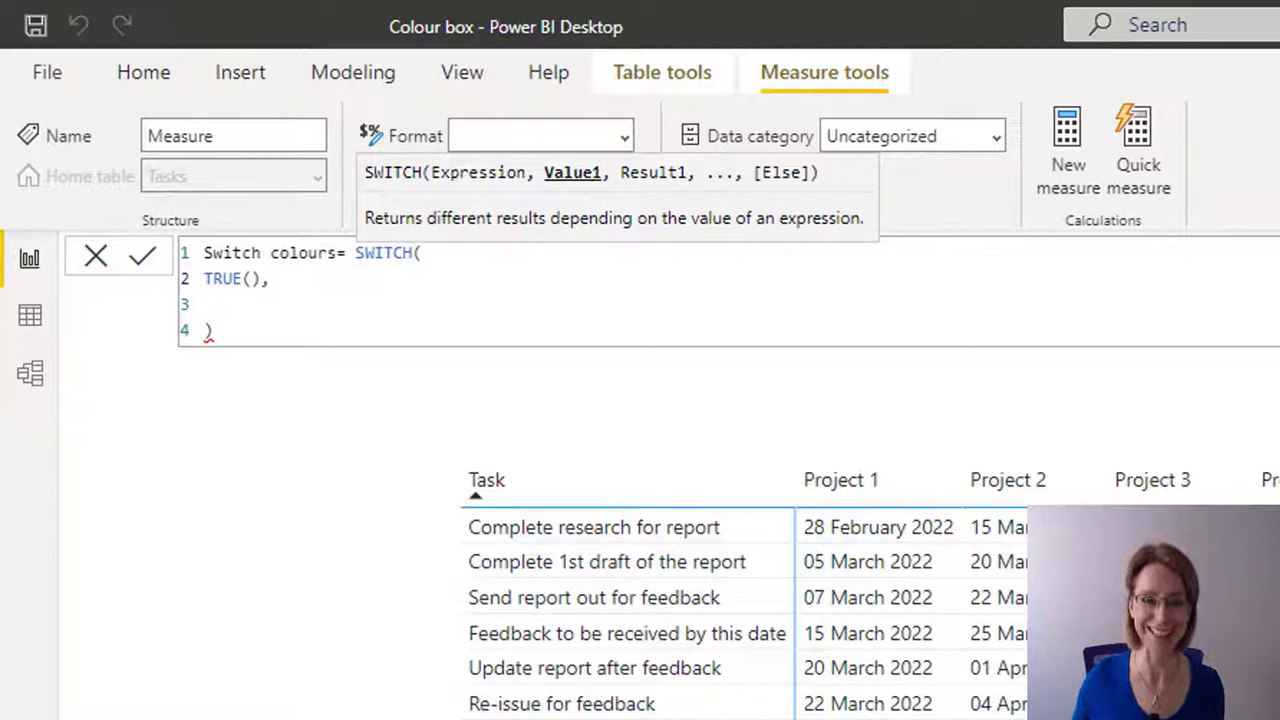
Write the first condition [Date difference]<0 returning "#BEBEBE"
key(Escape)
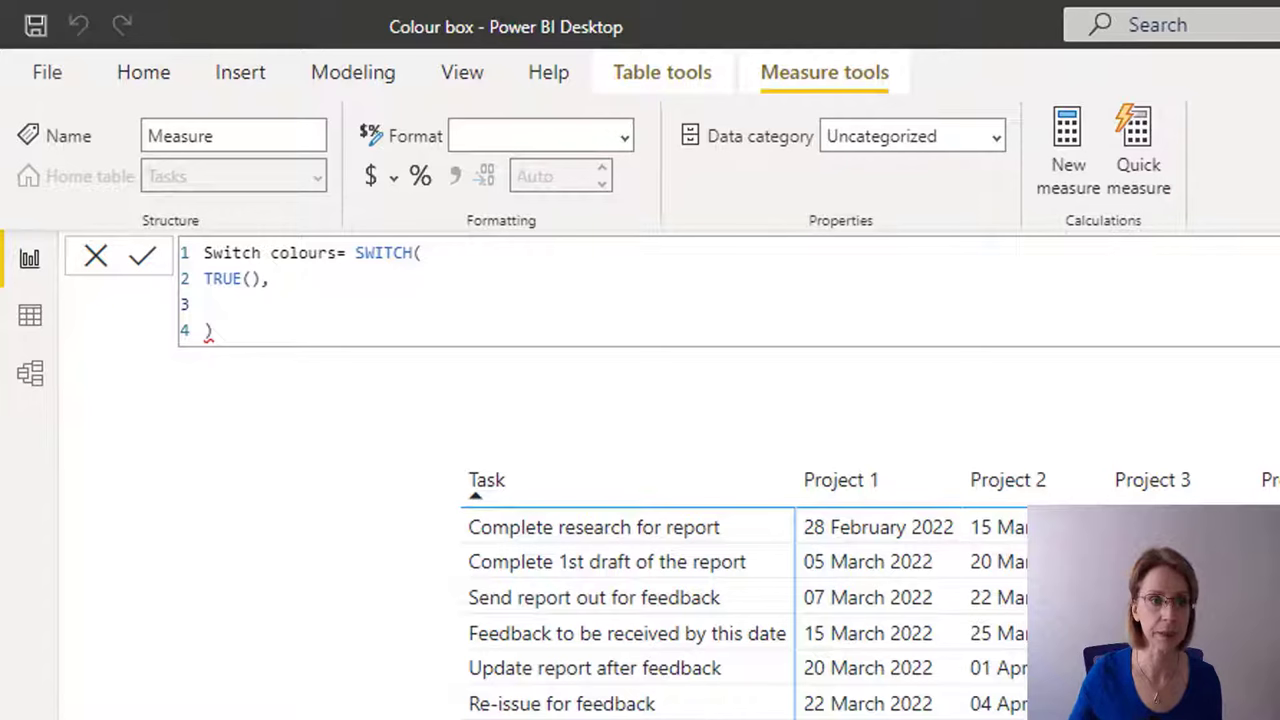
text(date d)
key(Tab)
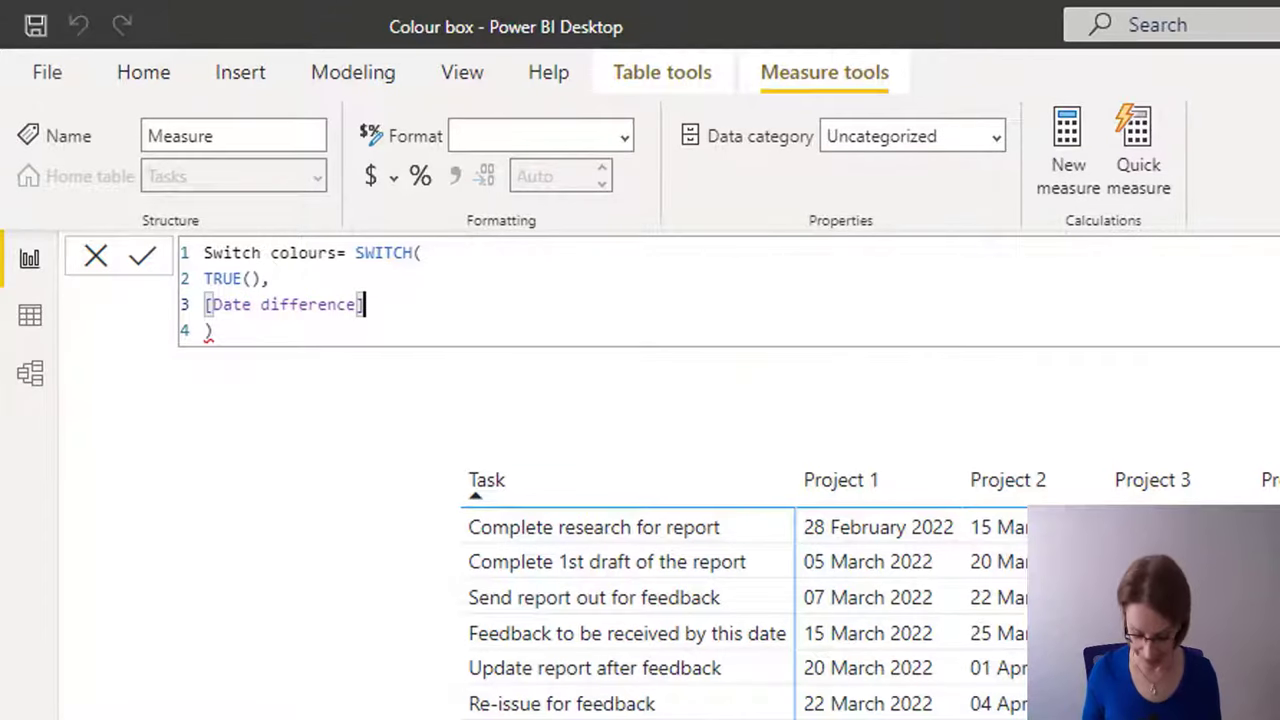
text(<0)
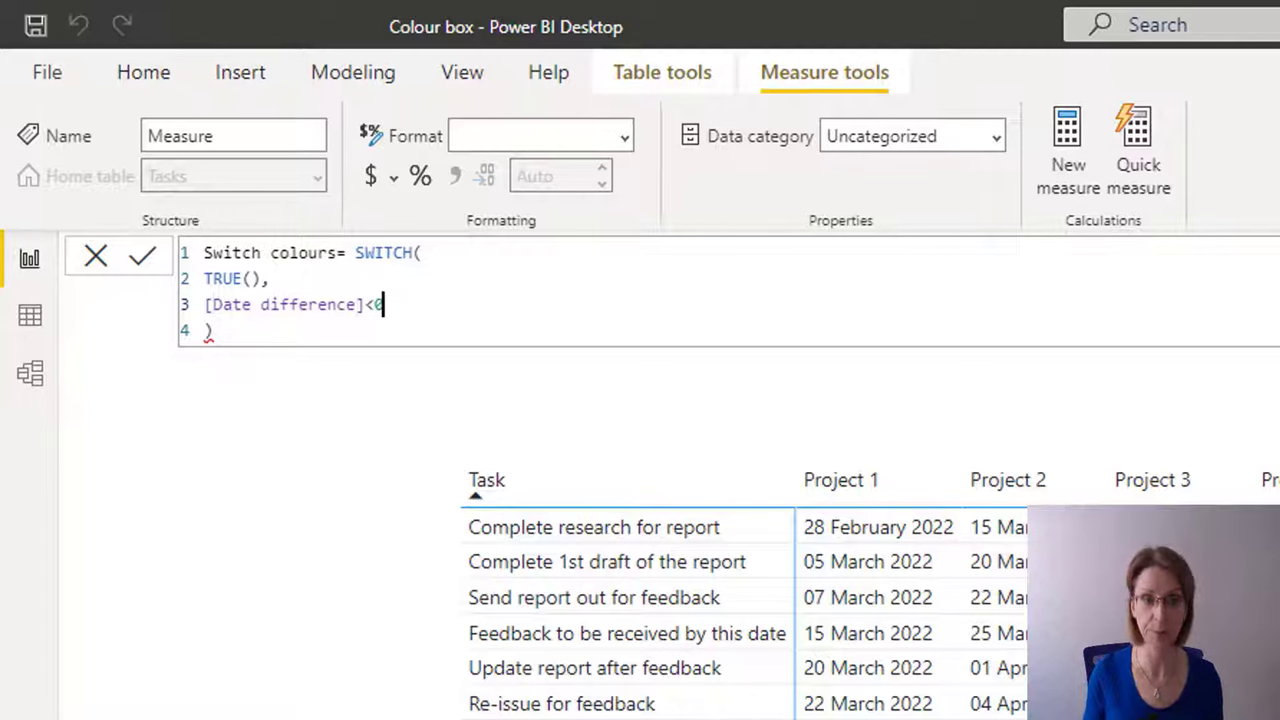
text(, )
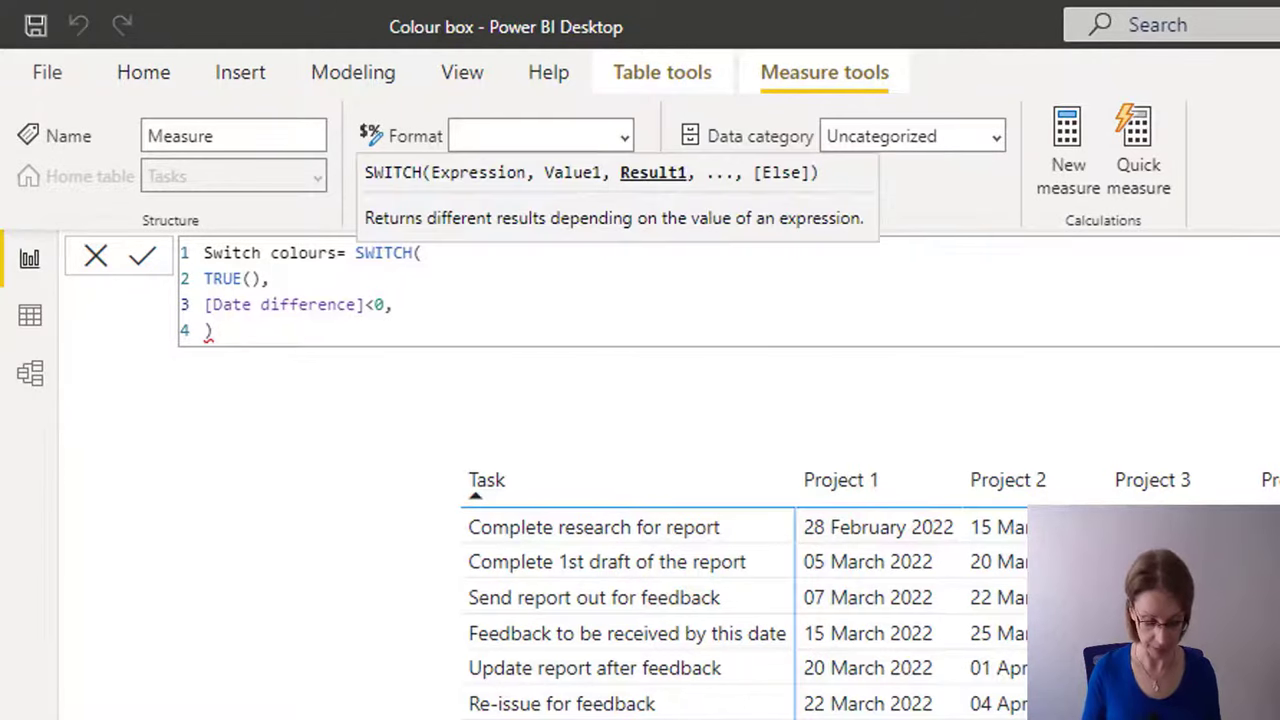
text(")
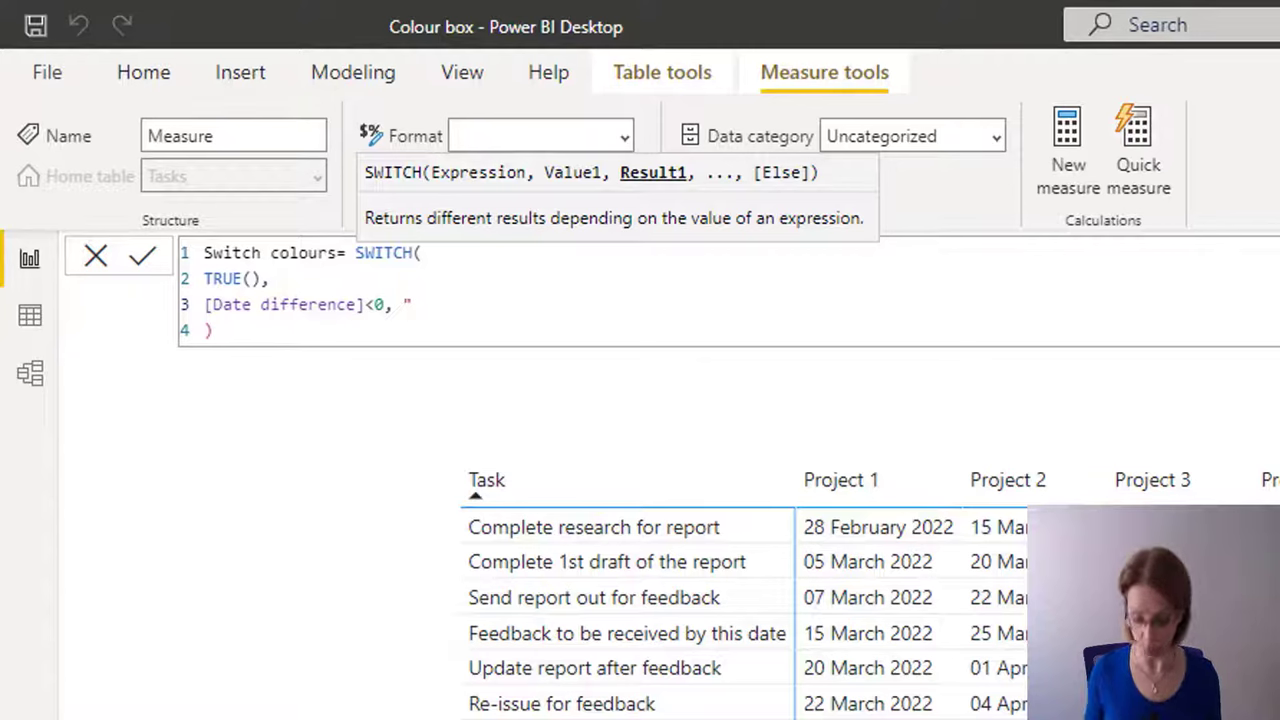
text(#)
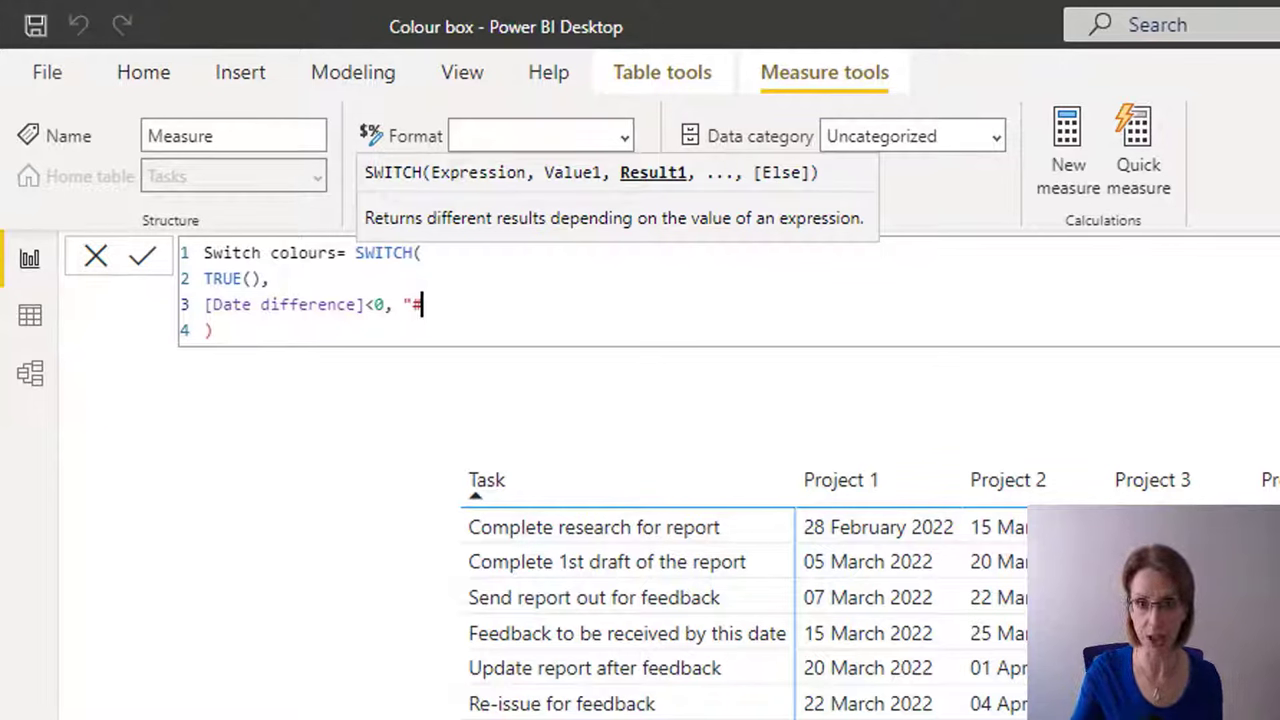
text(BEBE)
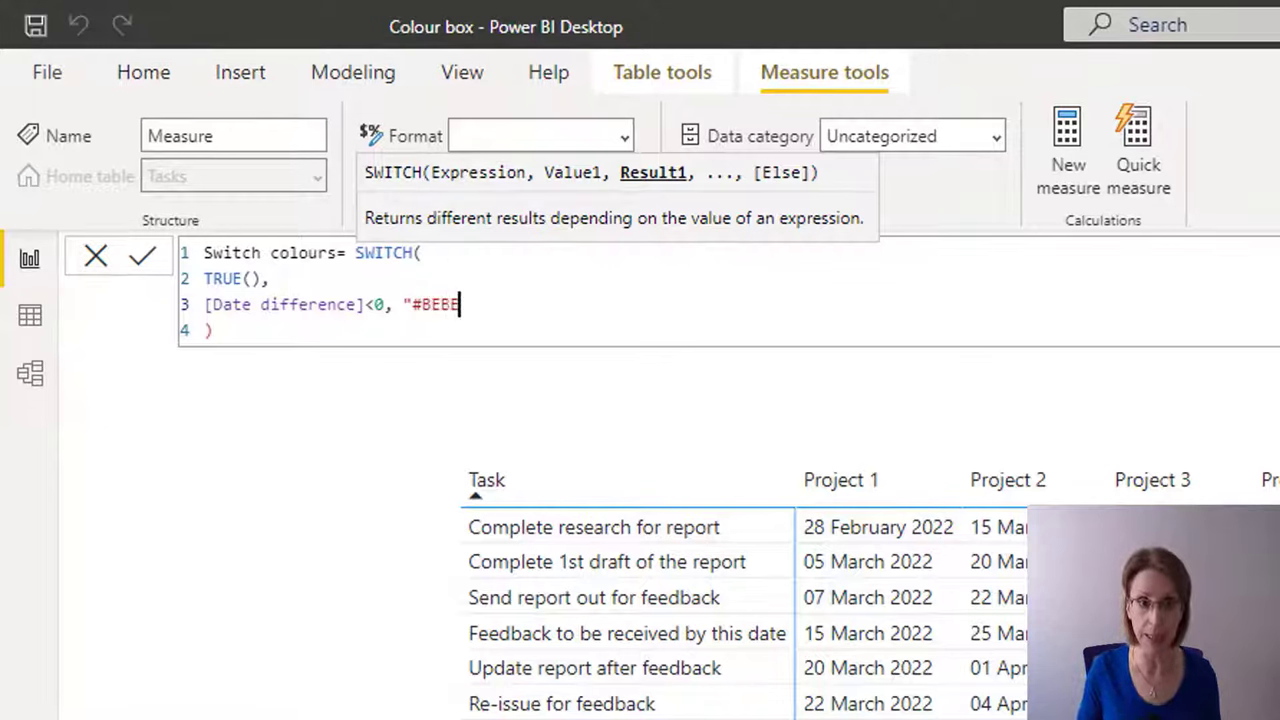
text(BE)
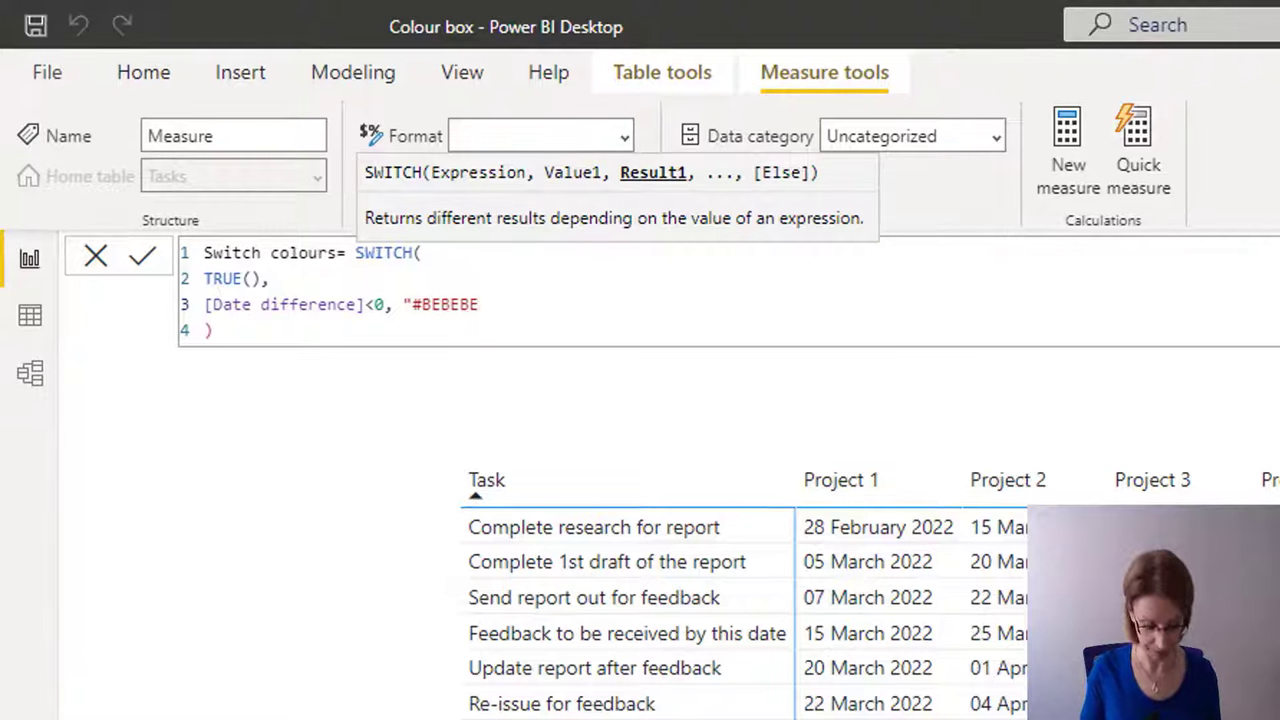
text(")
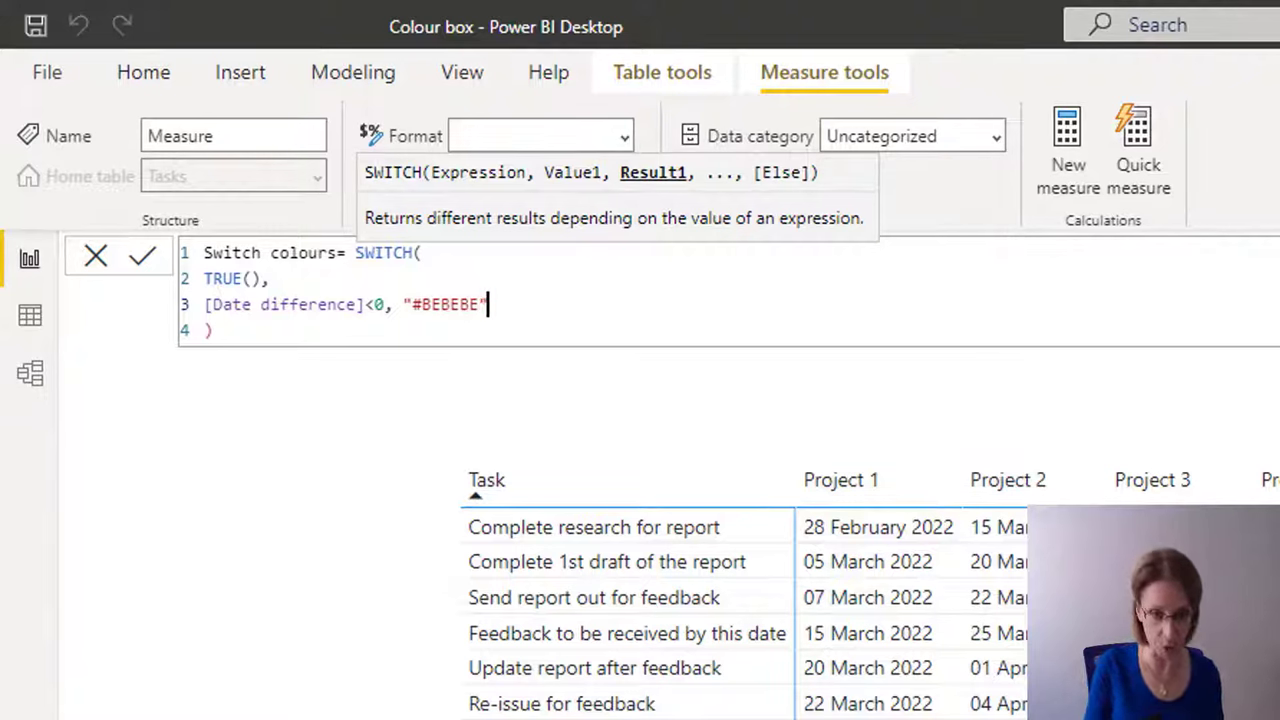
text(,)
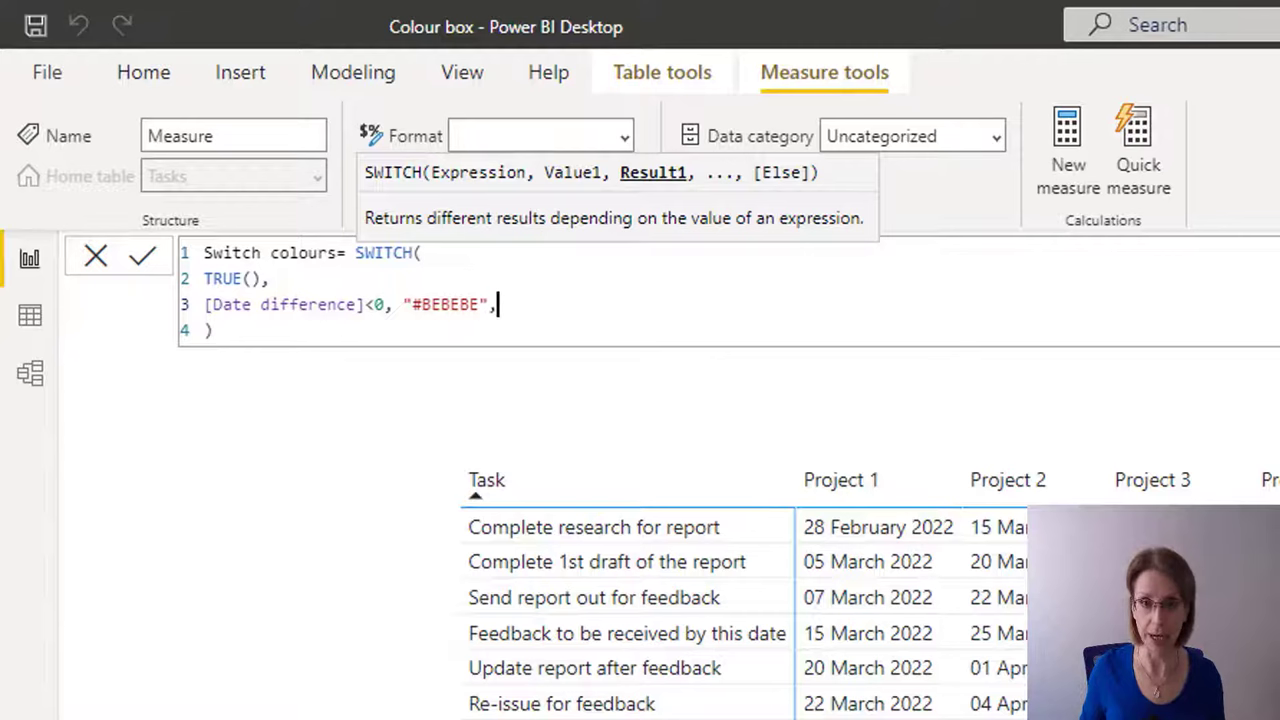
On a new line, add the condition [Date difference]<=5 returning "#ff0000"
key(shift+Return)
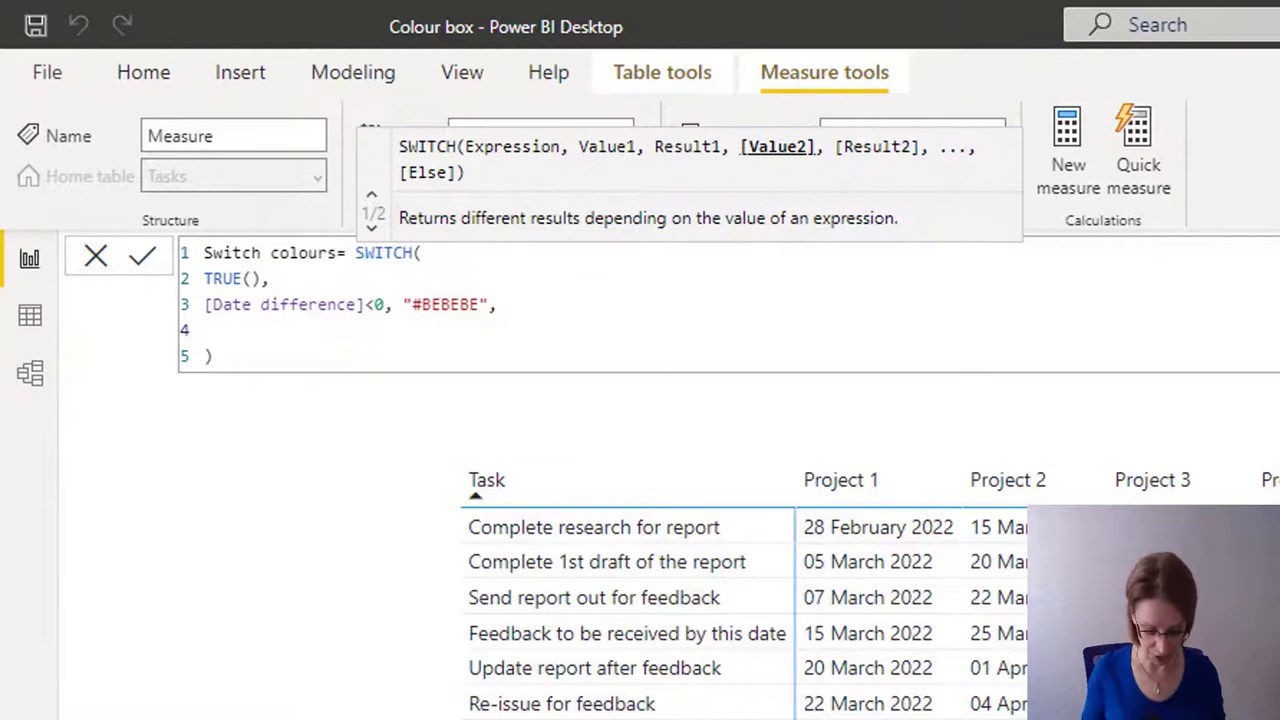
text(date)
key(Tab)
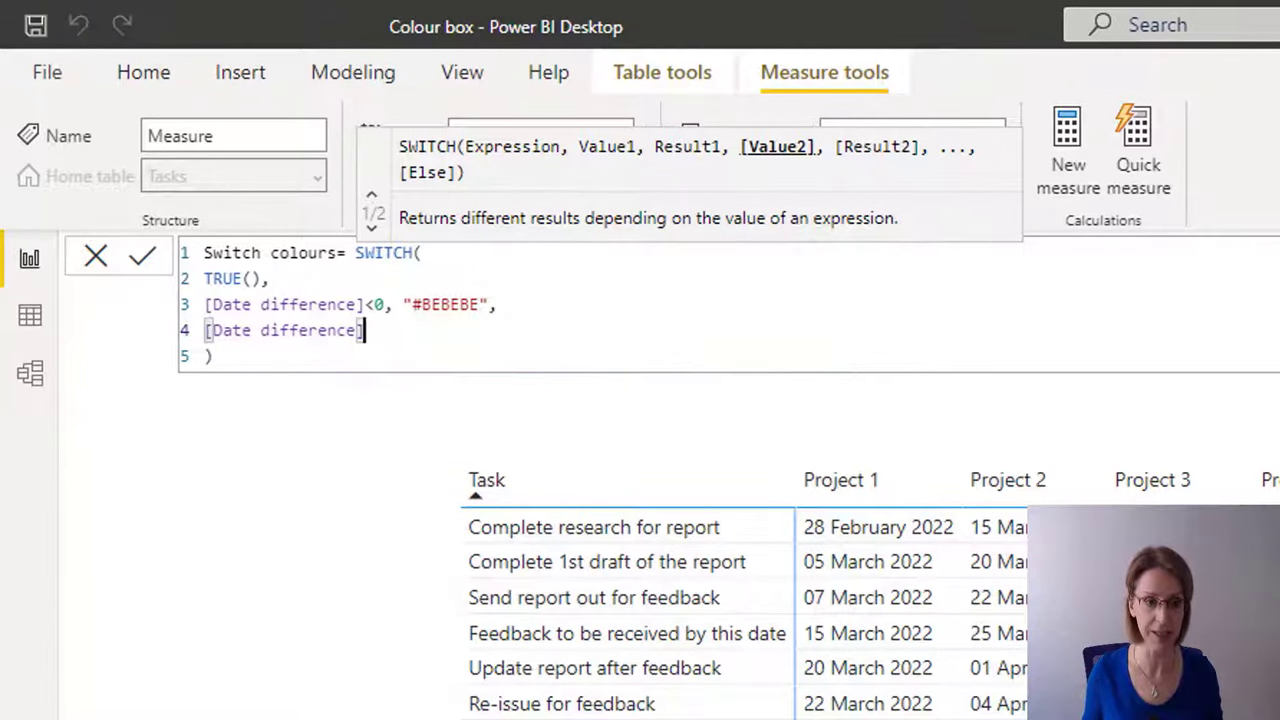
text(<=)
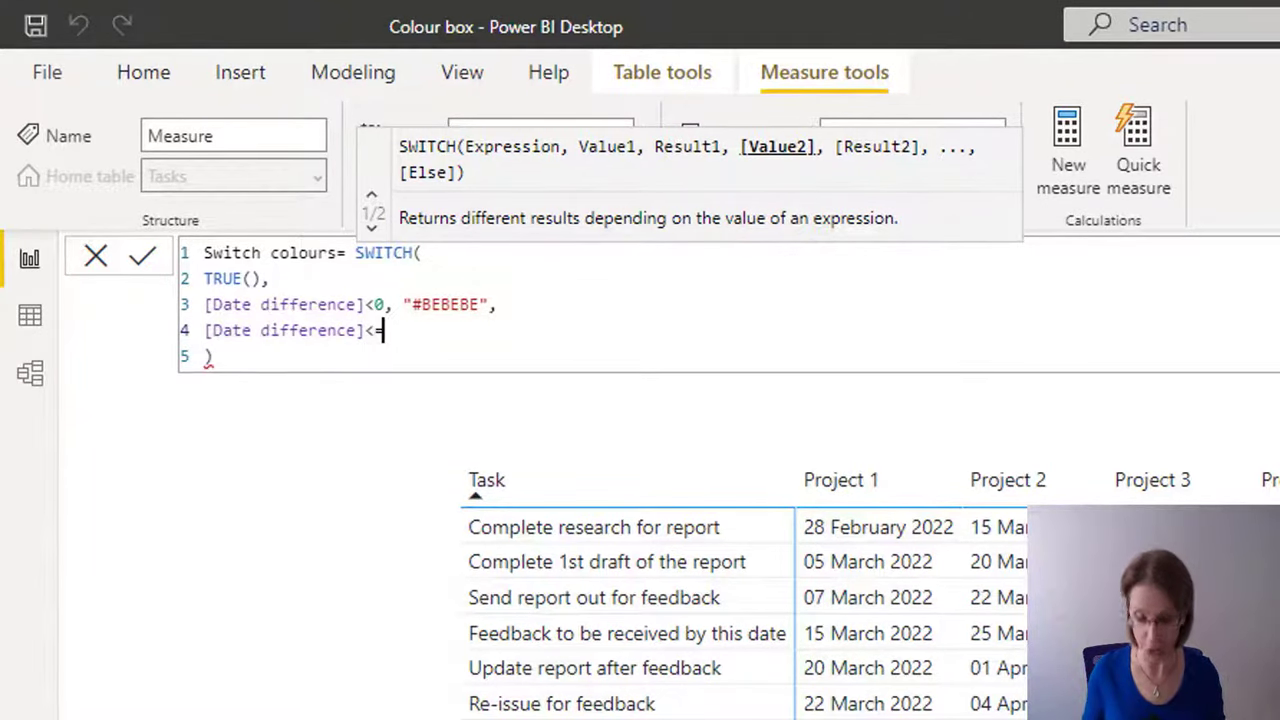
text(5)
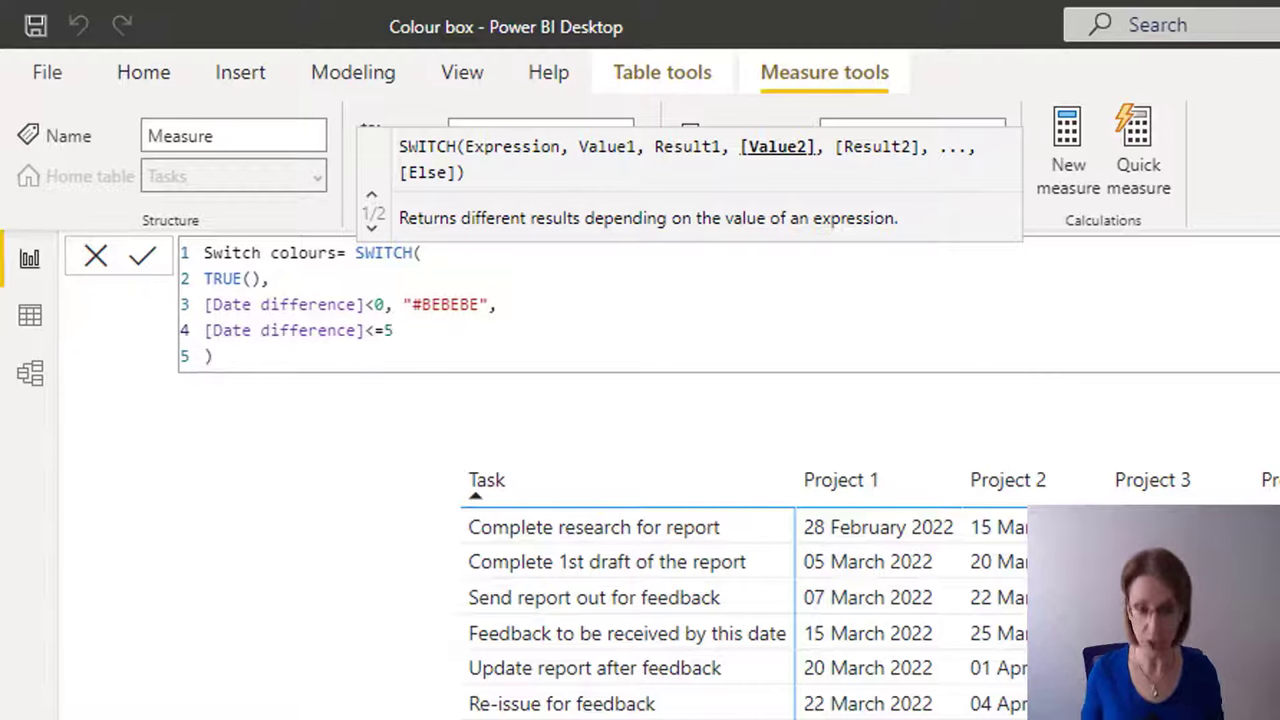
text(,)
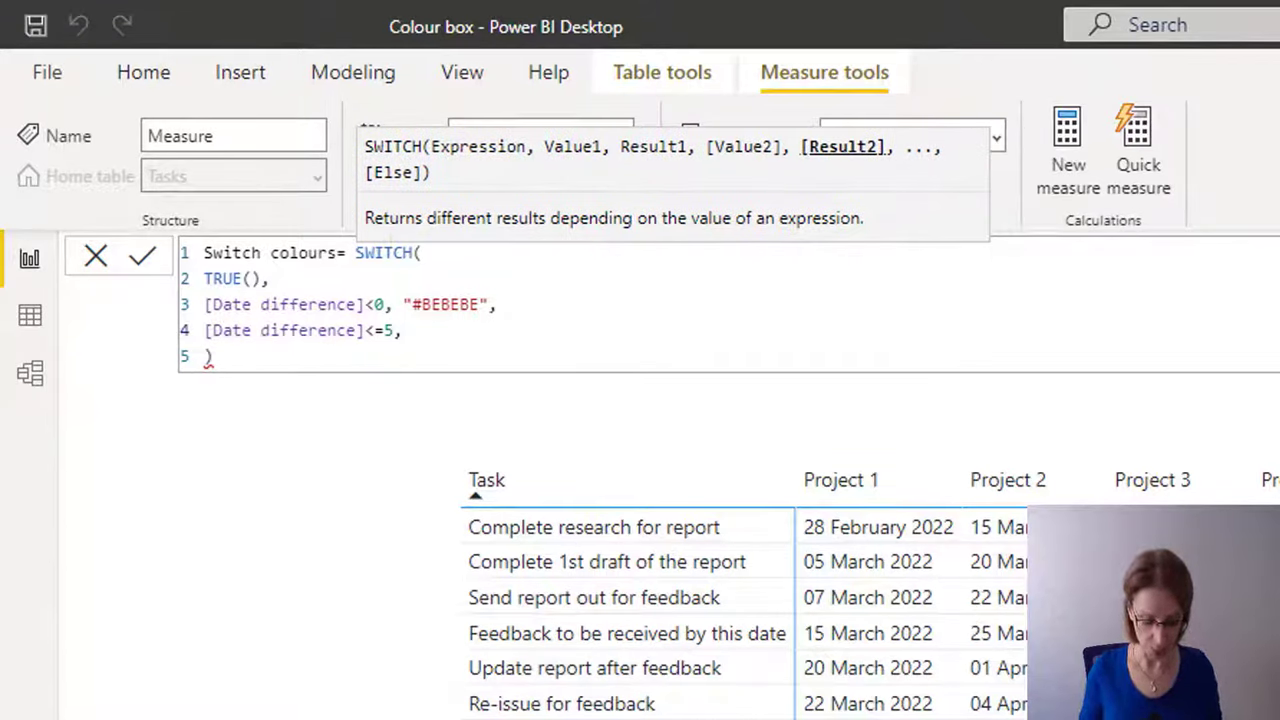
text( ")
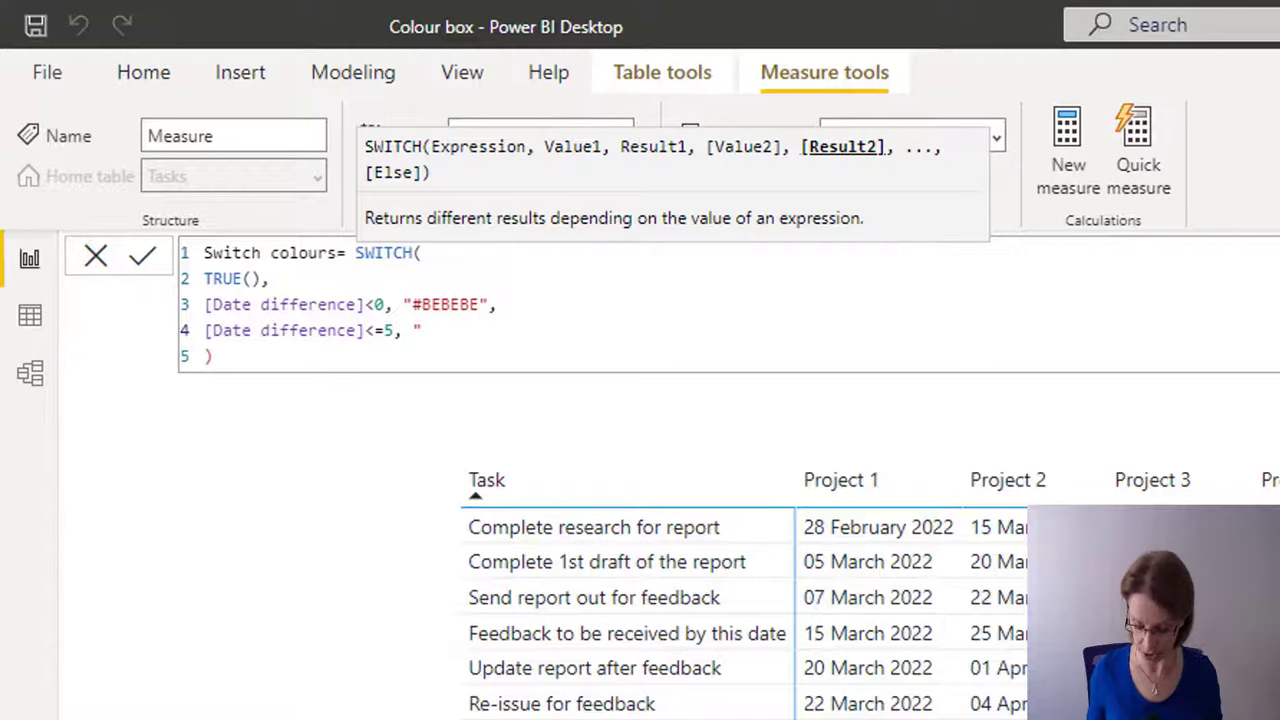
text(#)
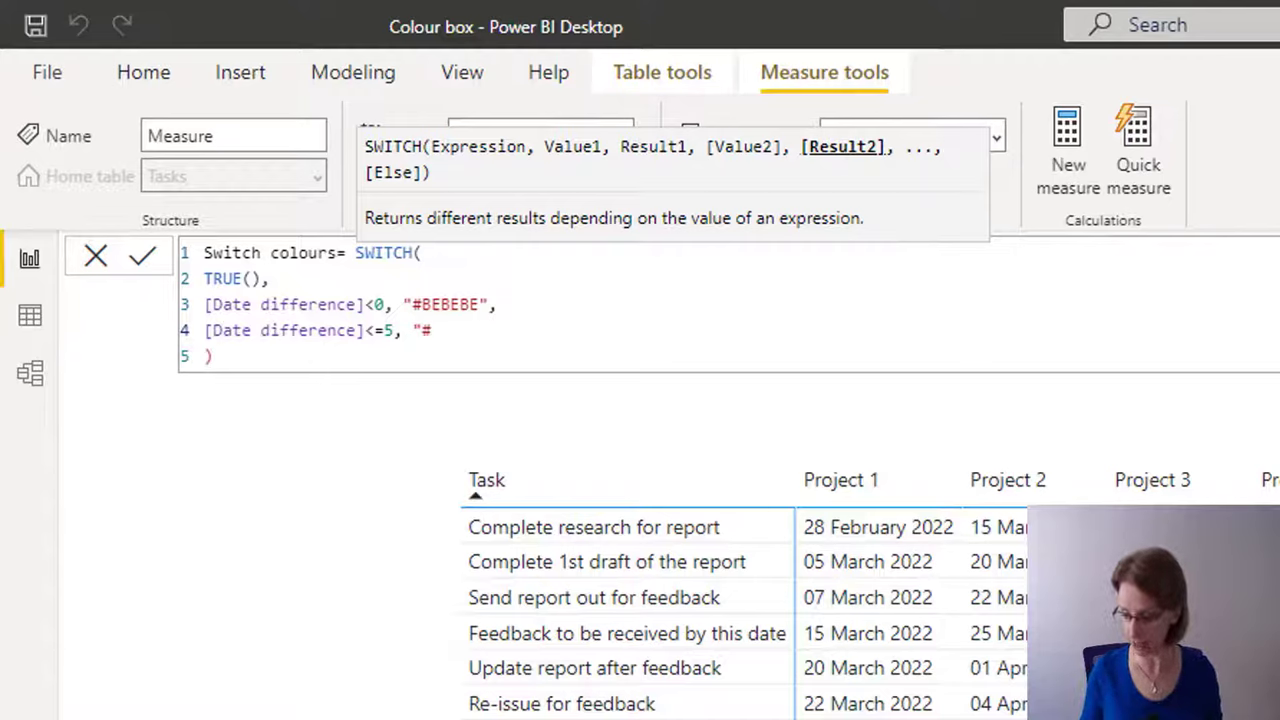
text(ff)
text(0)
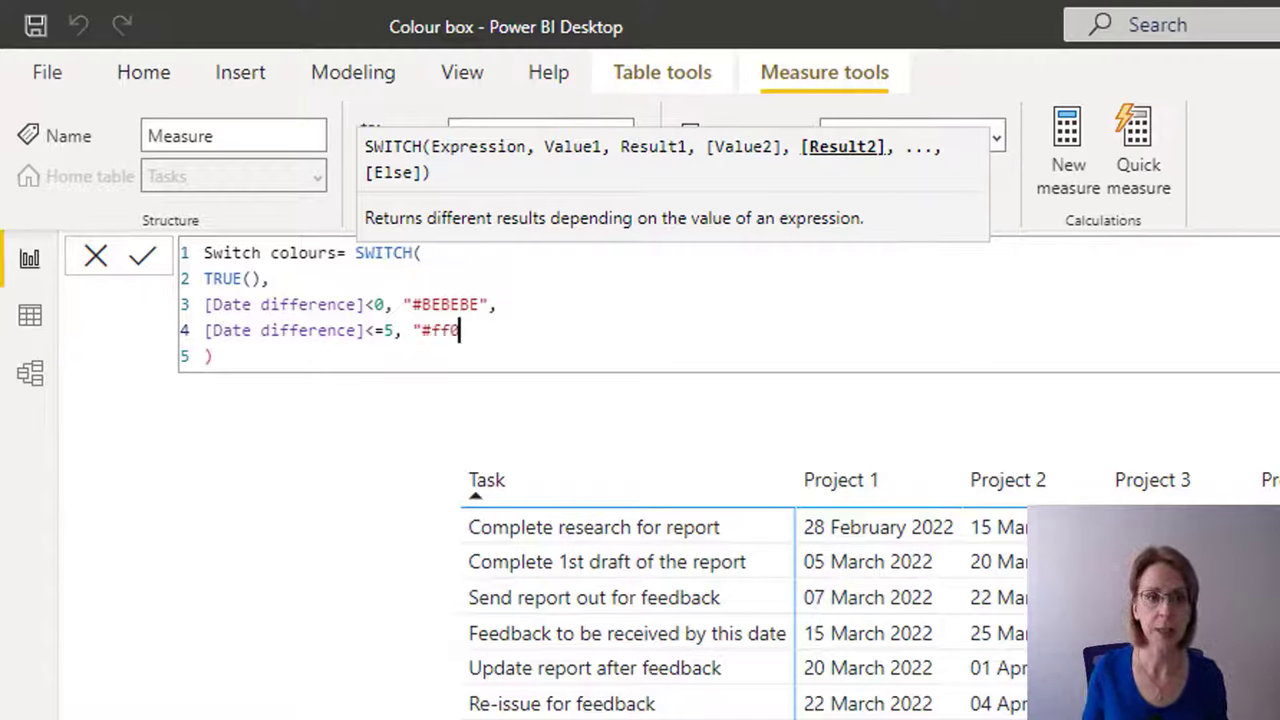
text(000)
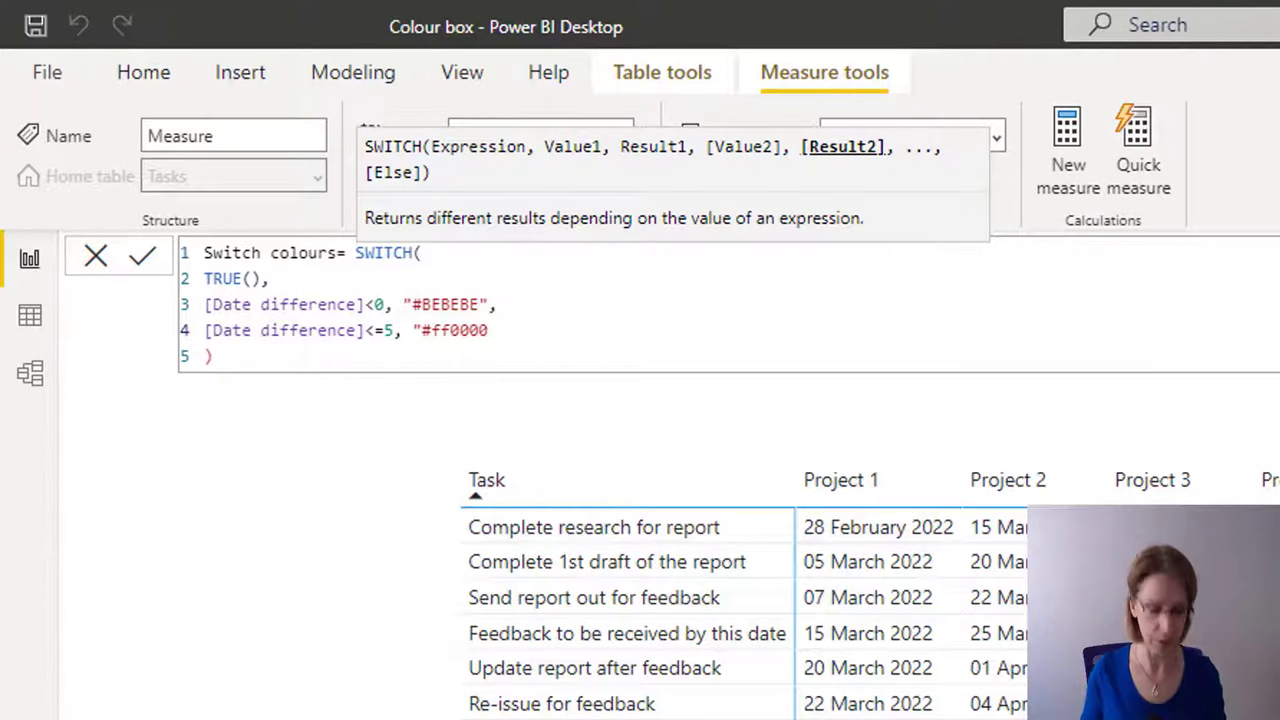
text(",)
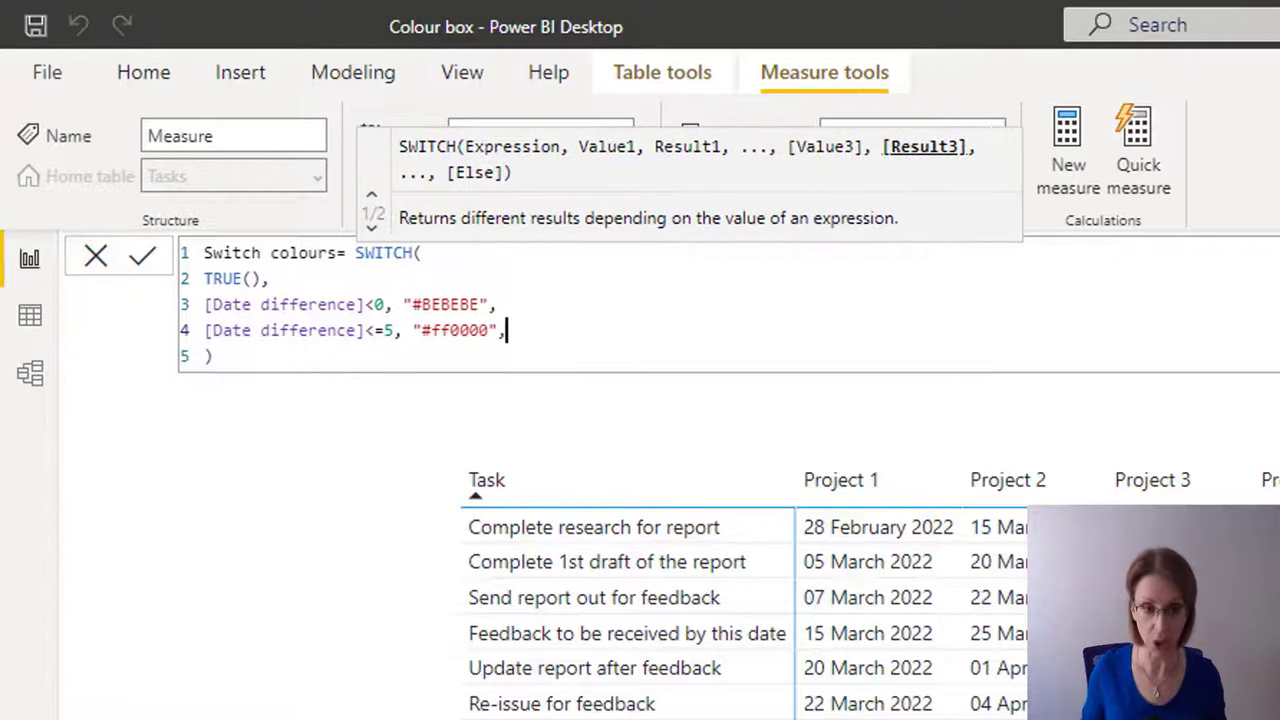
Add conditions [Date difference]<=10 → "#ffcc00" and [Date difference]<=14 → "#33cc33" on new lines
key(shift+Return)
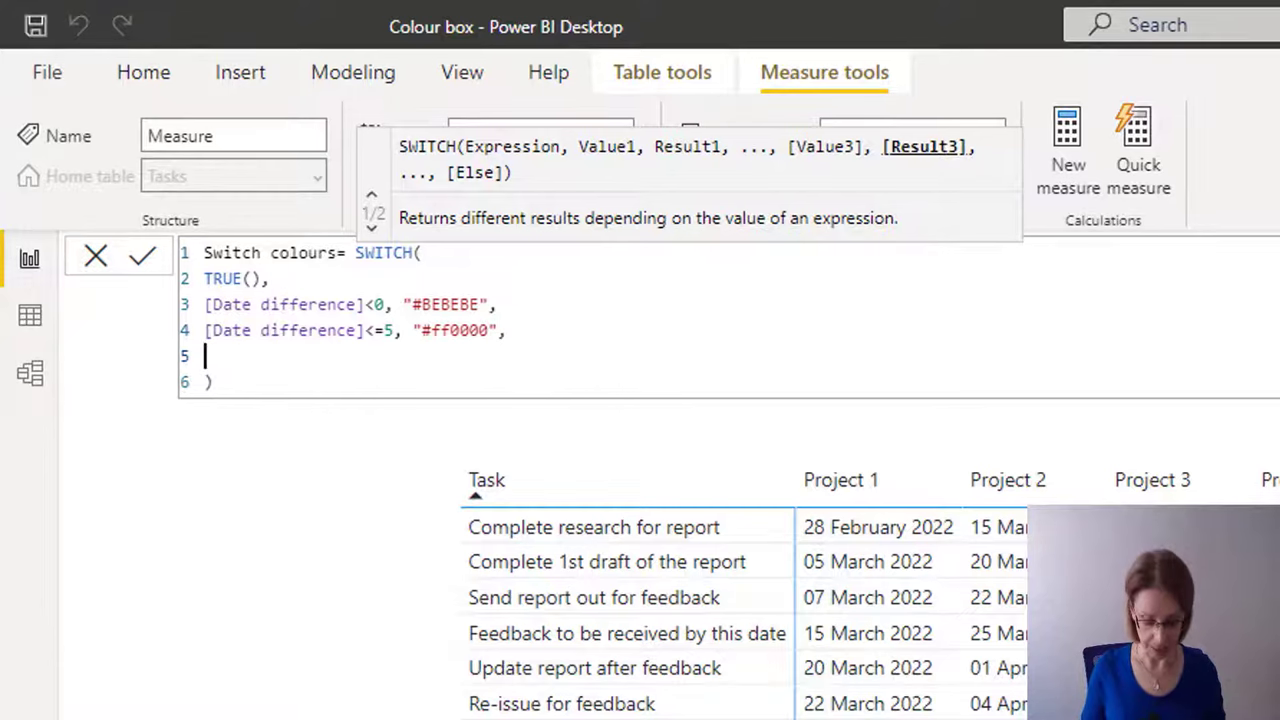
text(date)
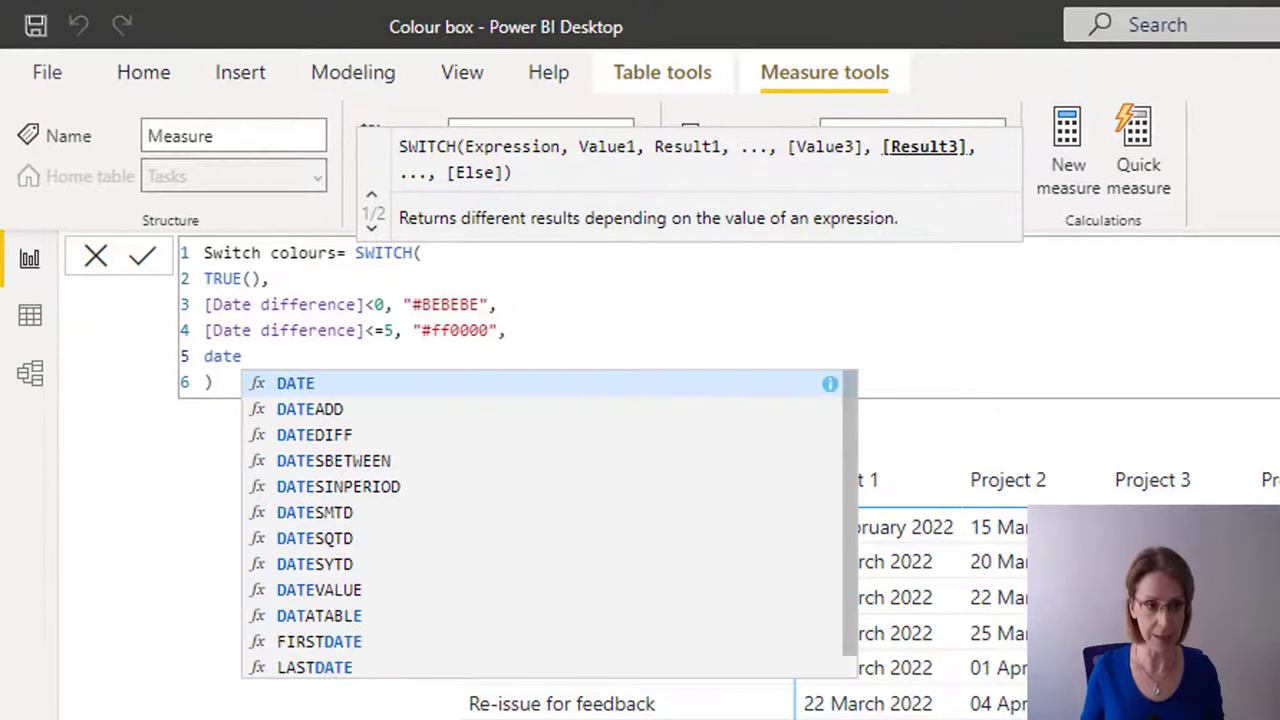
key(Tab)
text(<=)
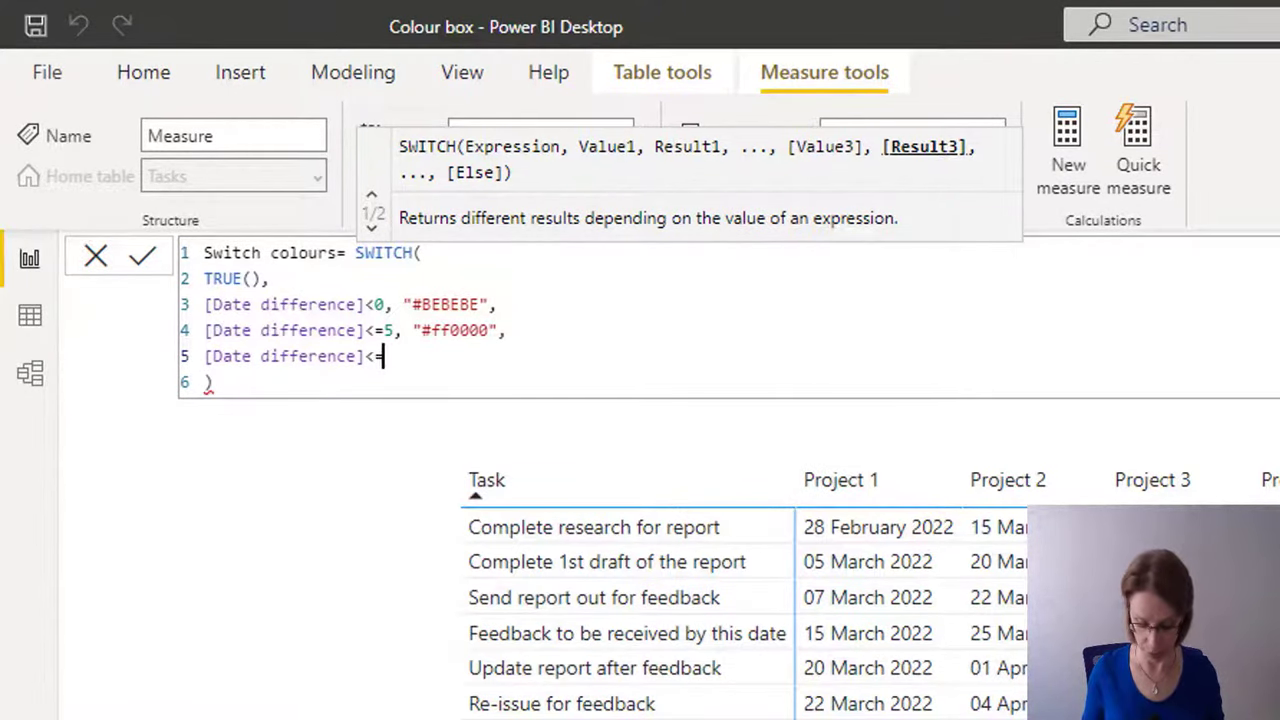
text(10, )
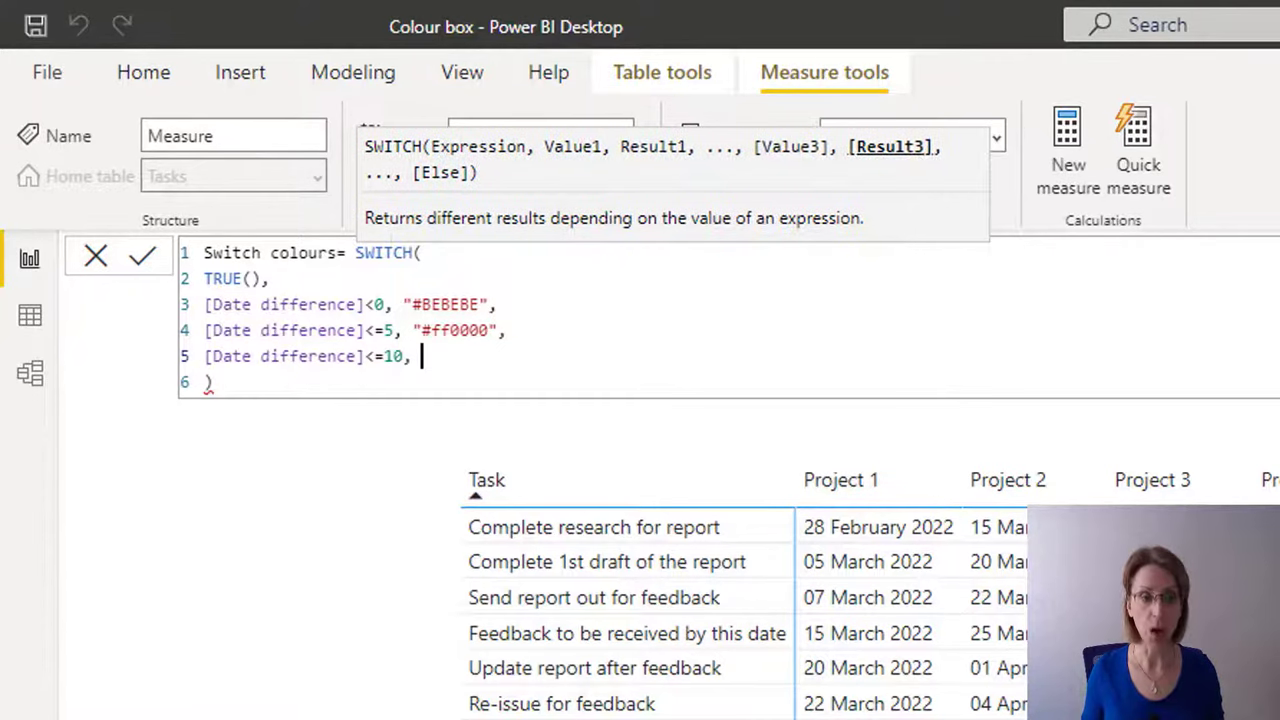
text("#)
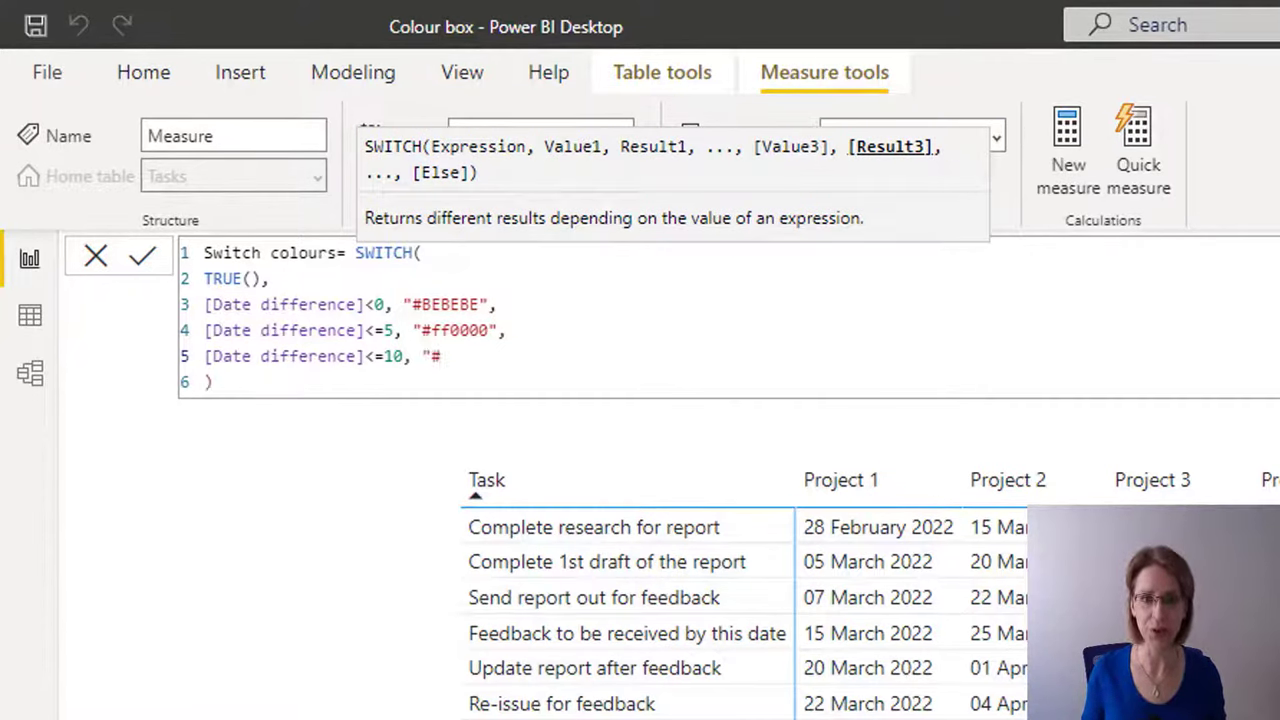
text(ffcc0)
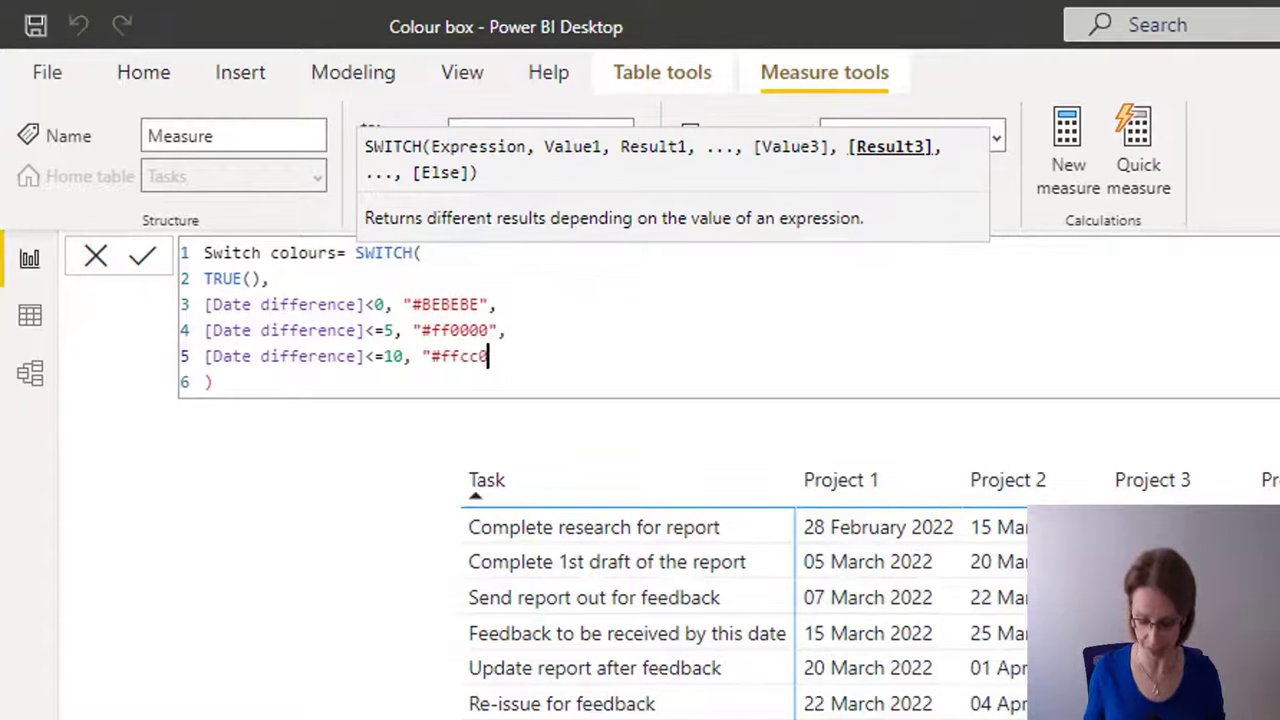
text(0")
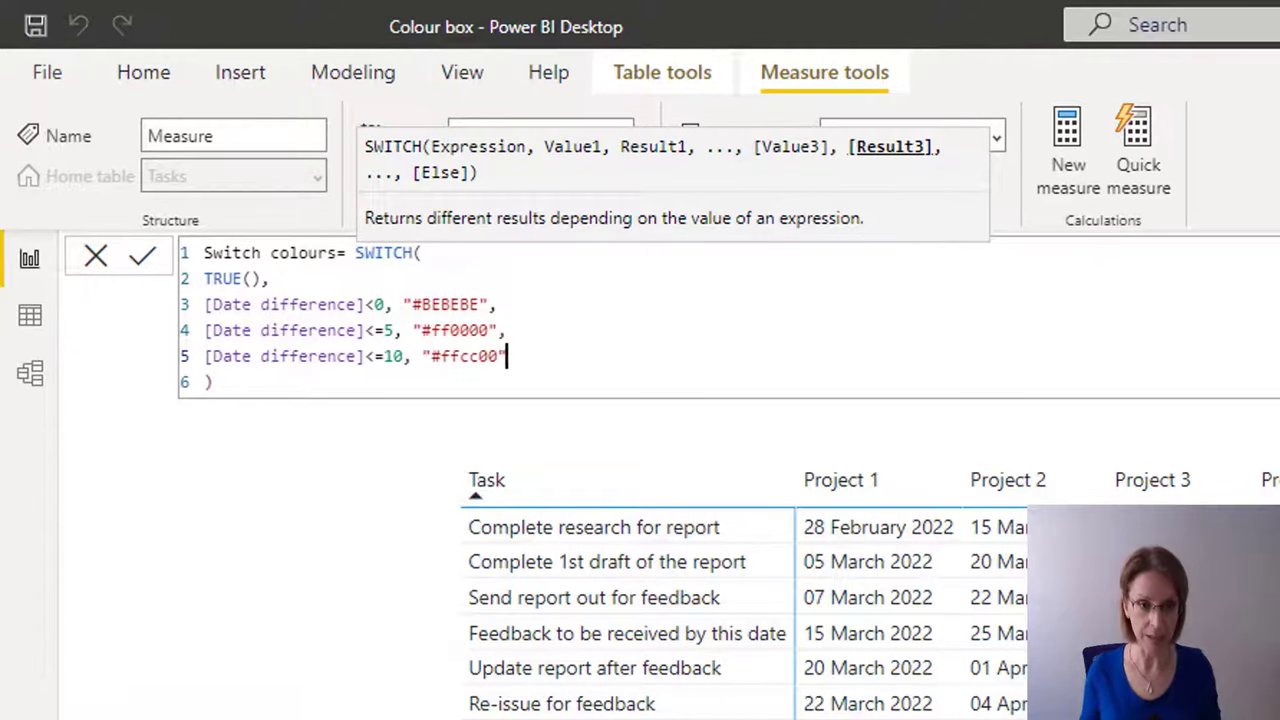
text(,)
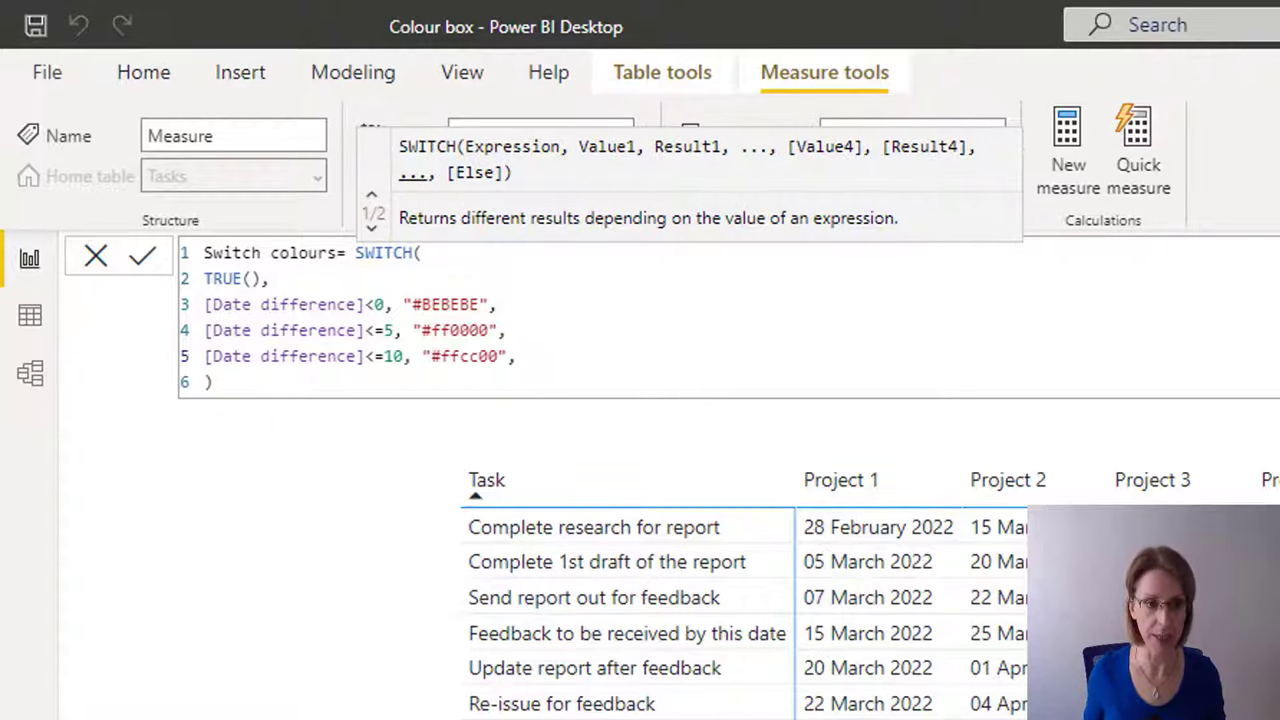
key(Return)
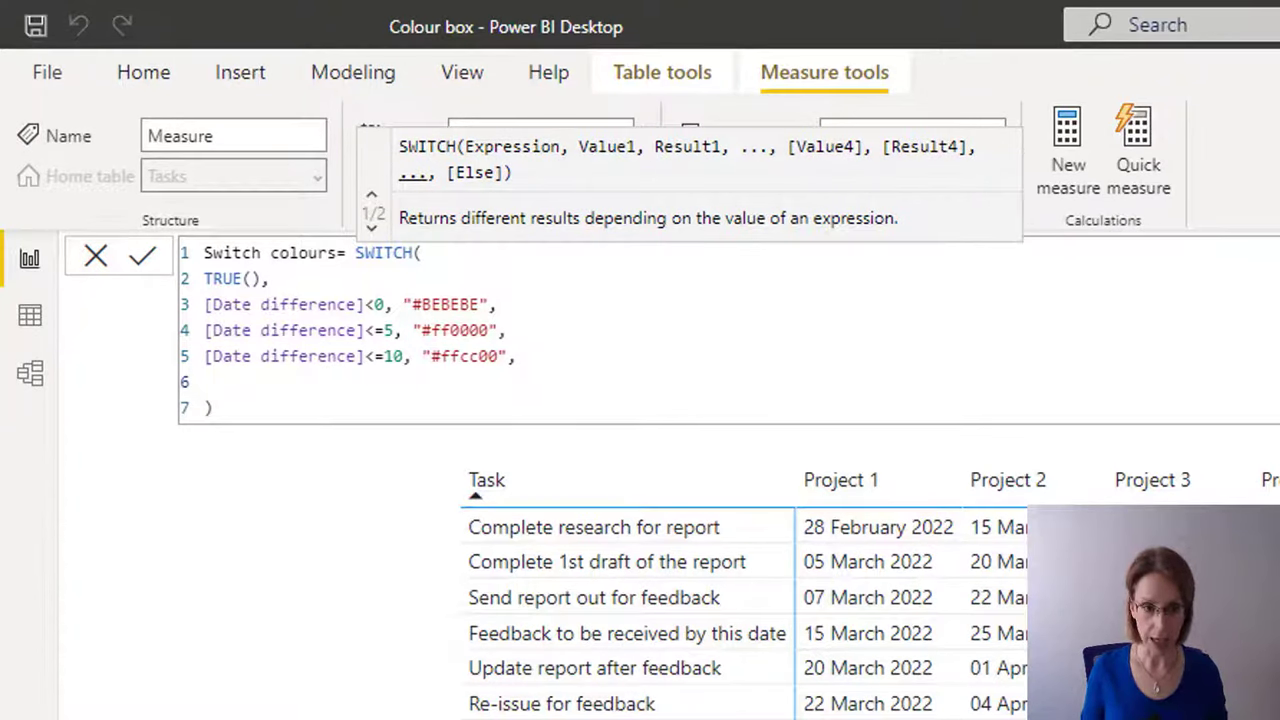
text(da)
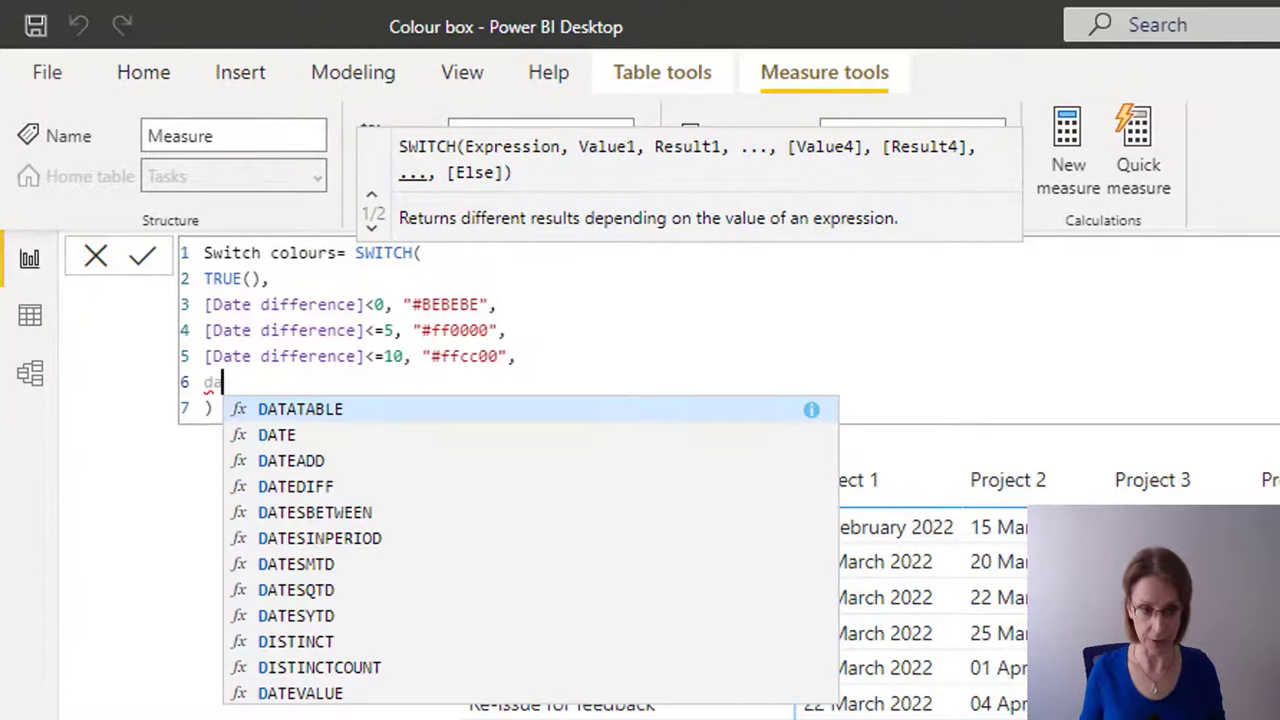
text(te diff)
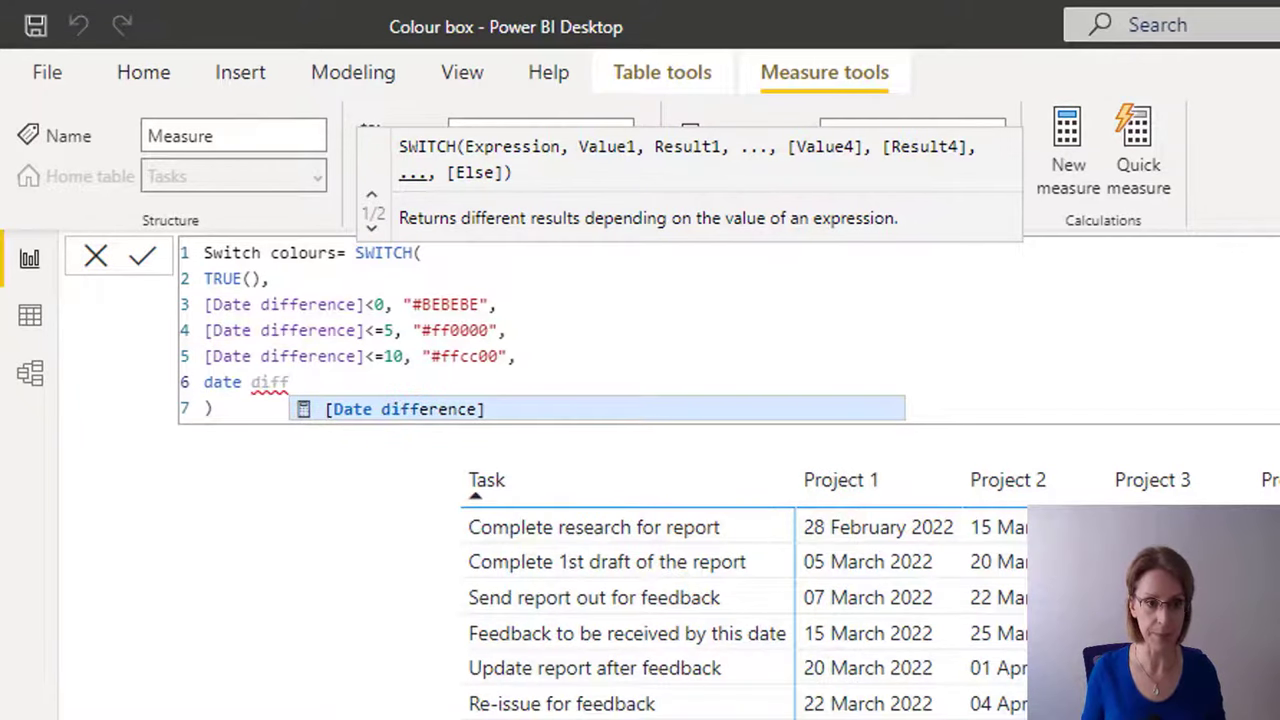
key(Tab)
text(<=1)
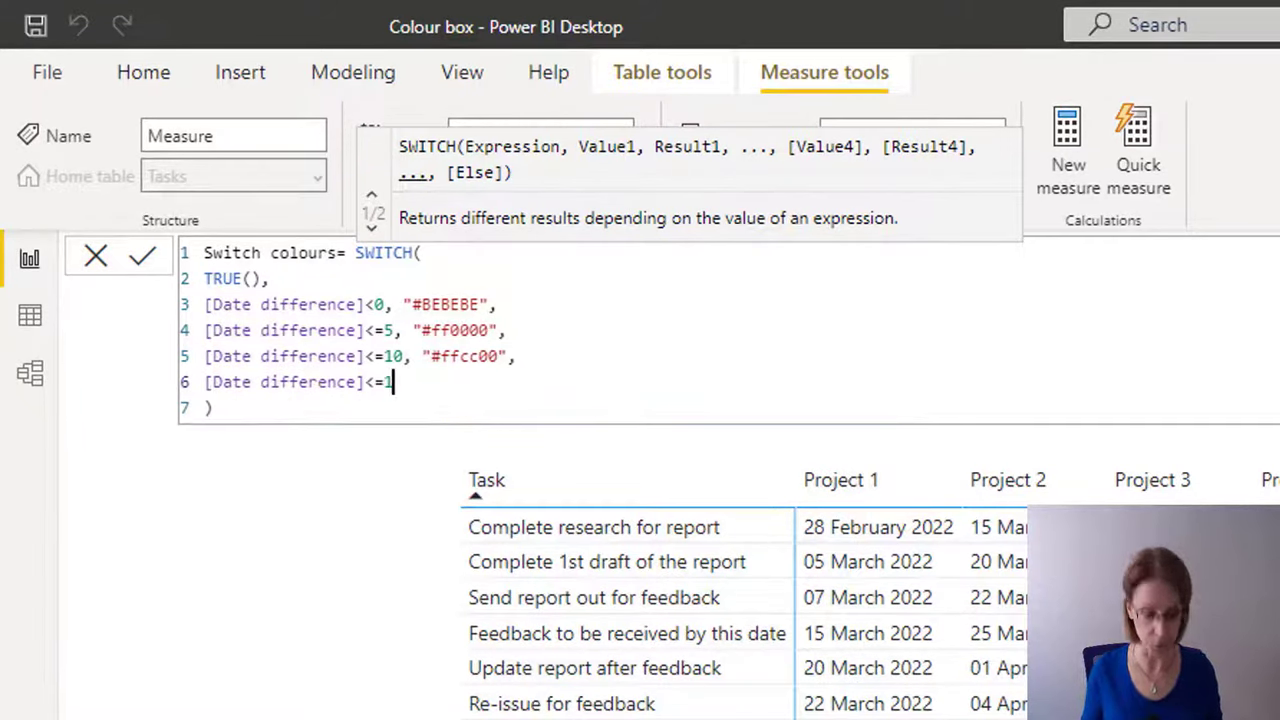
text(4, )
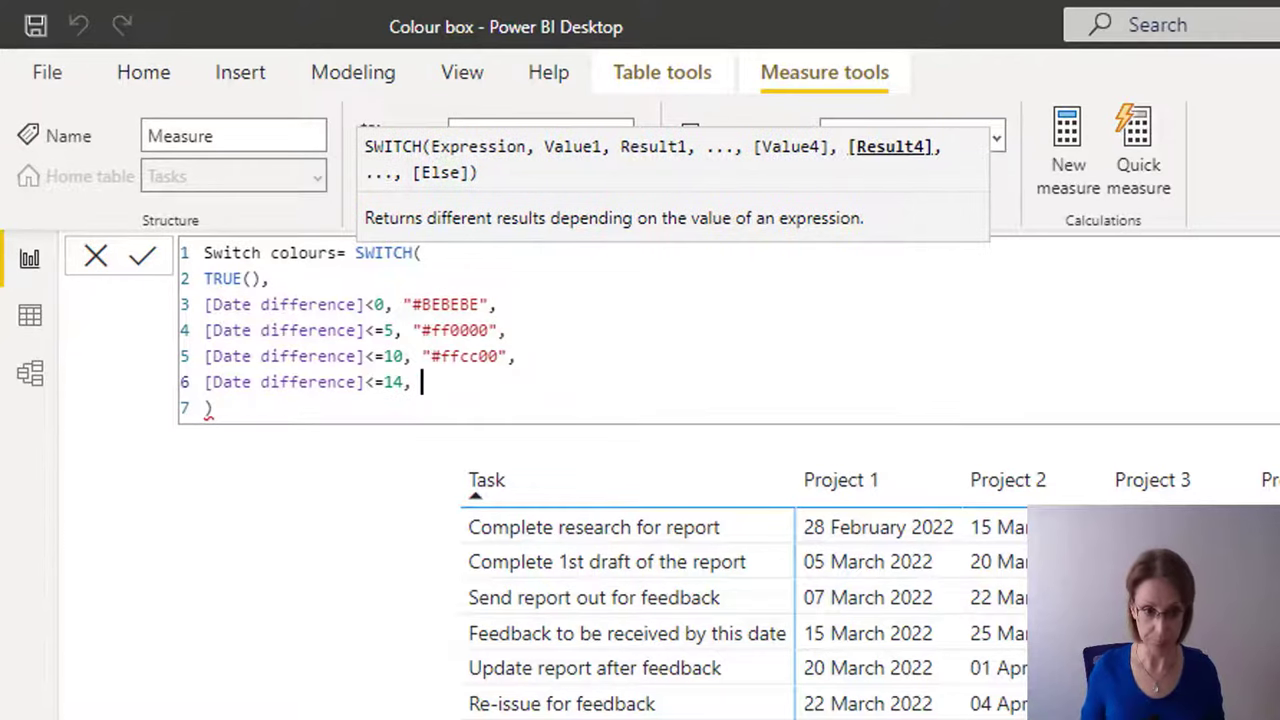
text(")
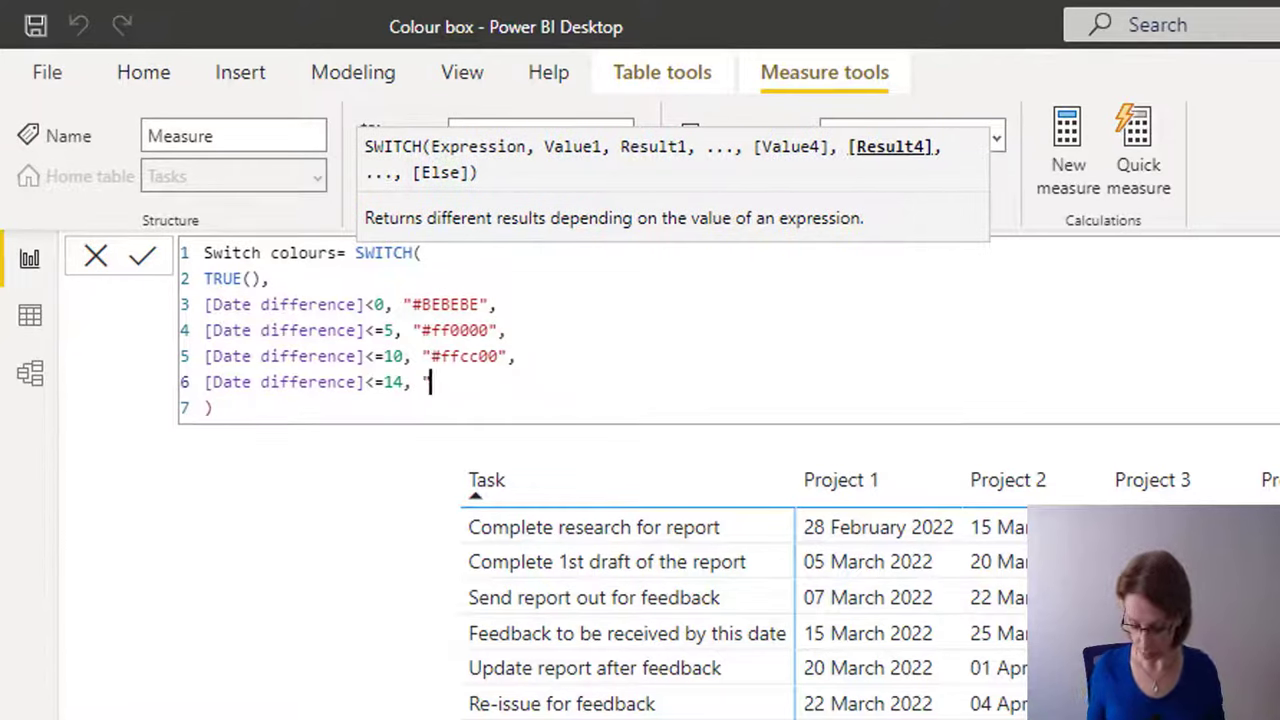
text(#33)
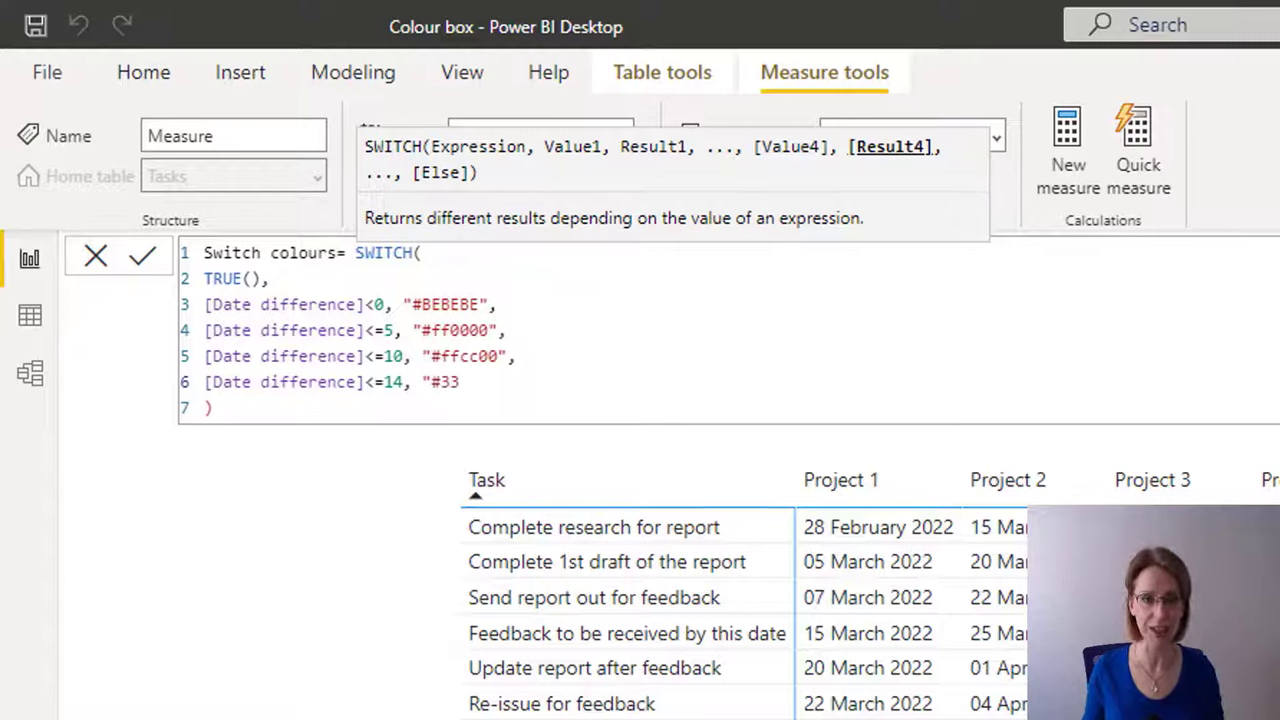
text(cc33)
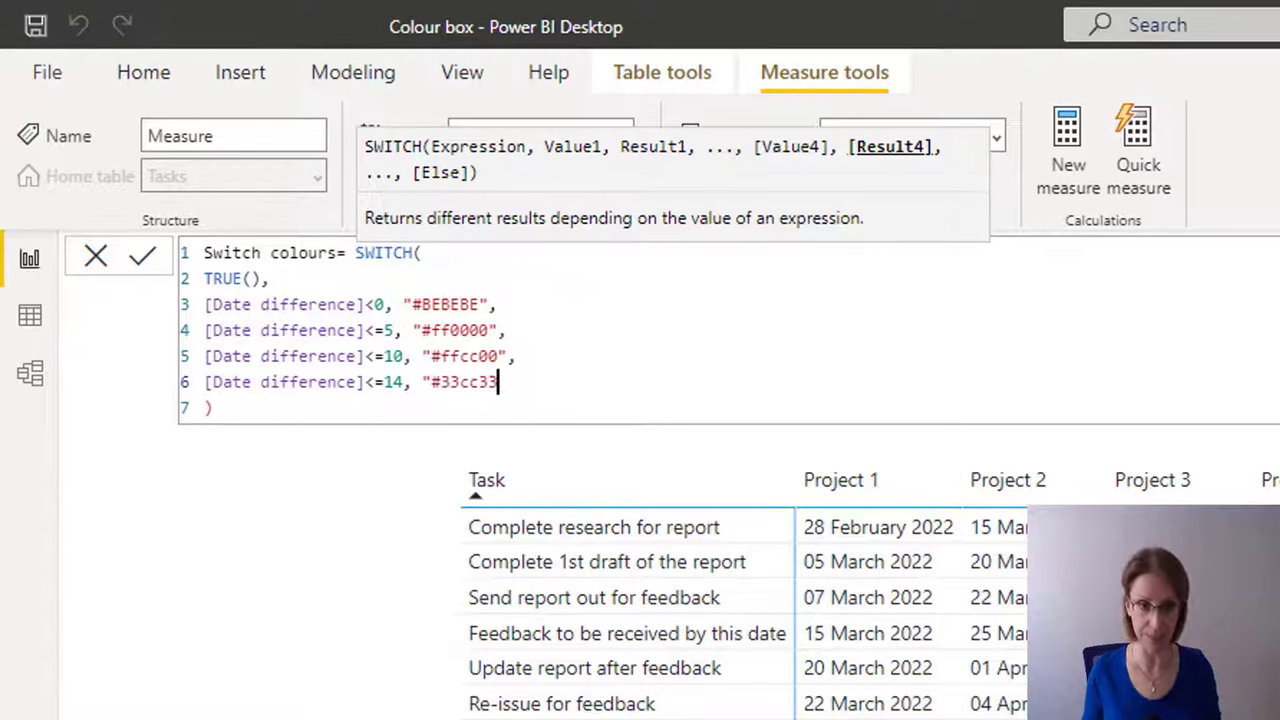
text(")
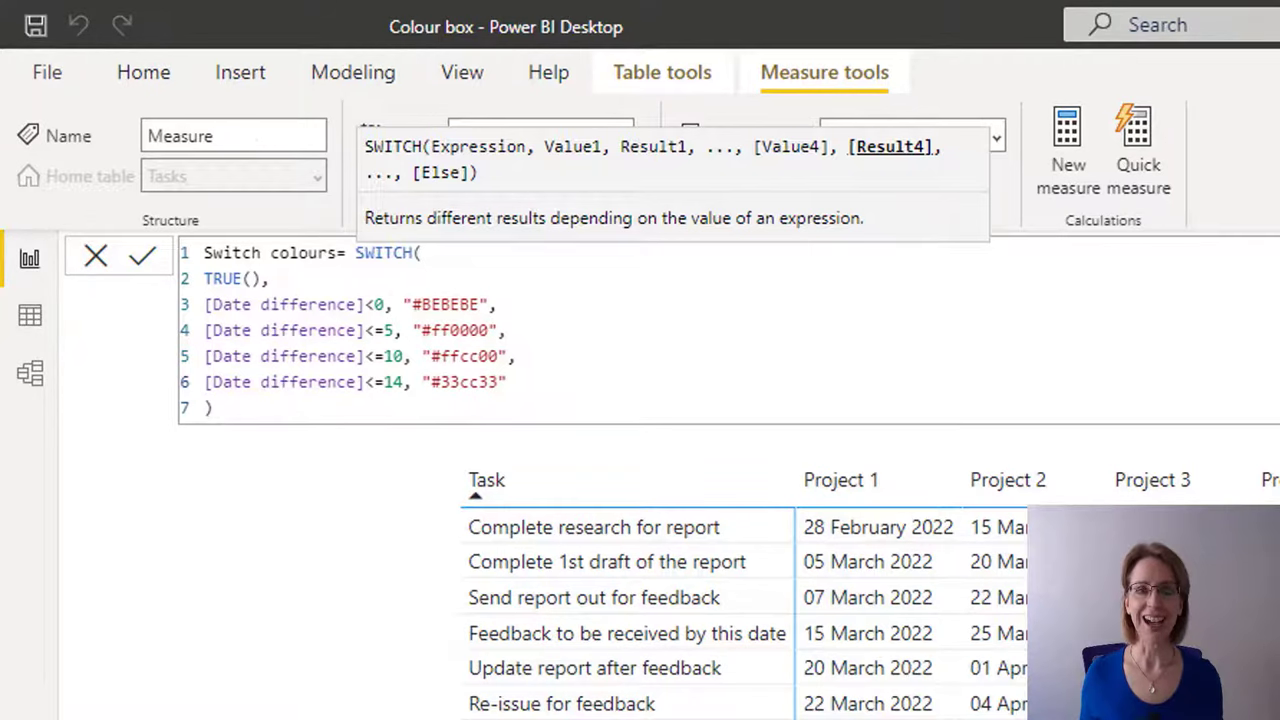
Commit the completed Switch colours measure to the Tasks fields
key(Return)
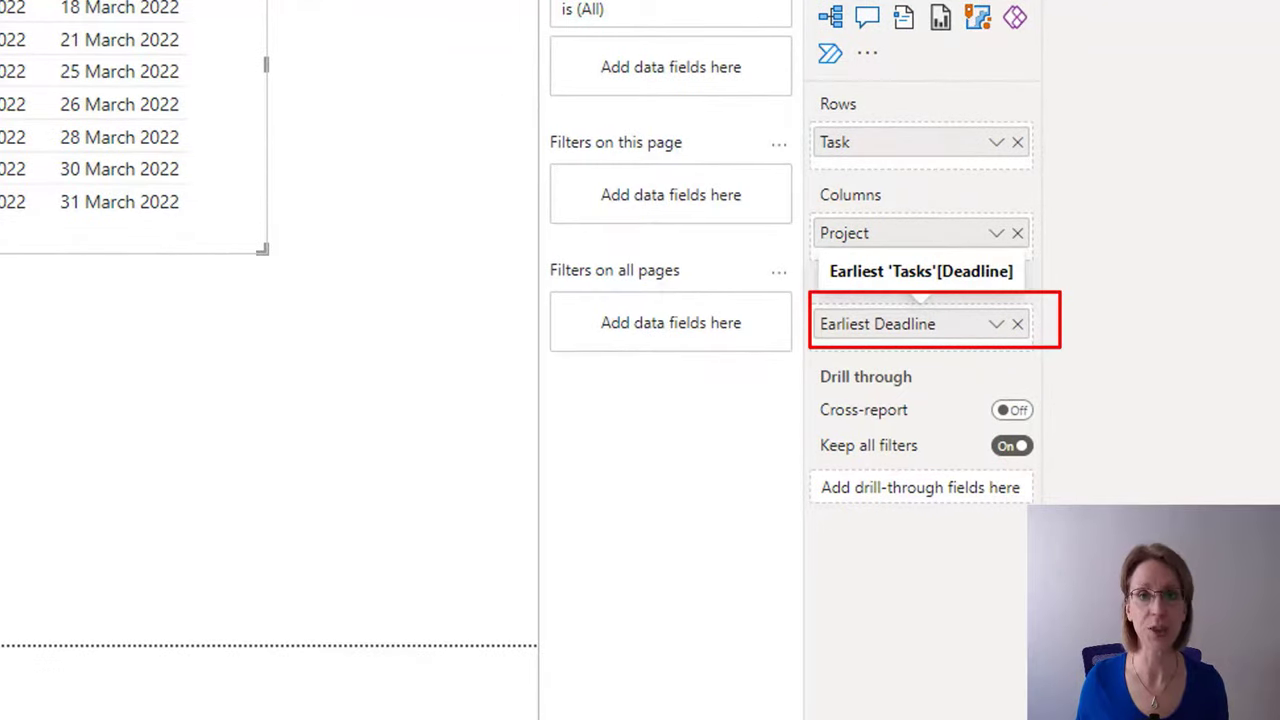
Set Earliest Deadline's background colour to Field value from the Tasks Switch colours measure
click(996, 324)
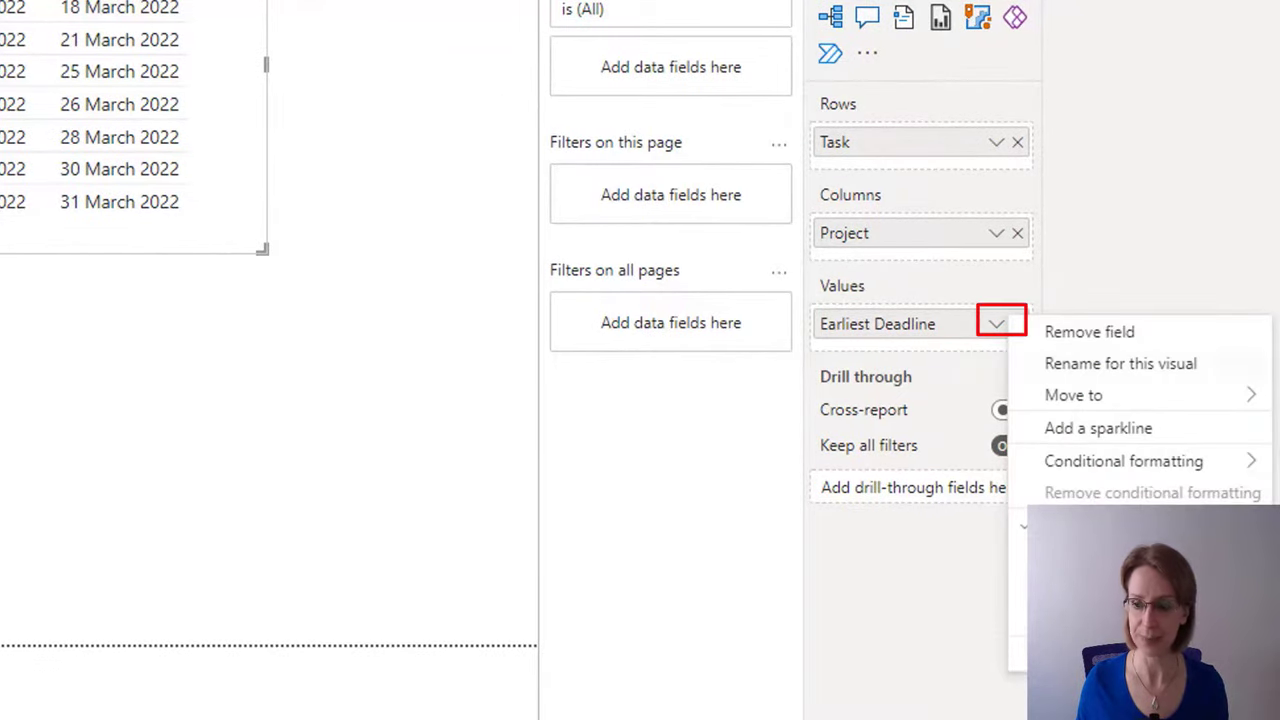
mouse_move(1110, 462)
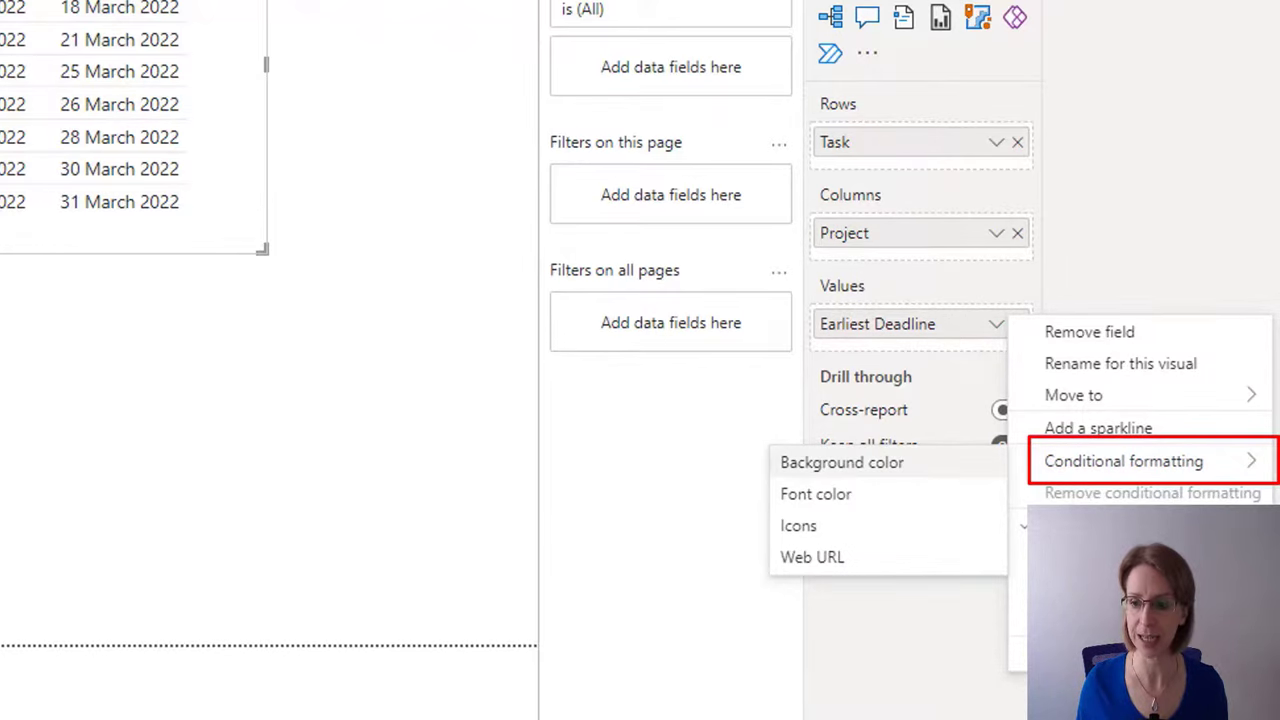
click(842, 462)
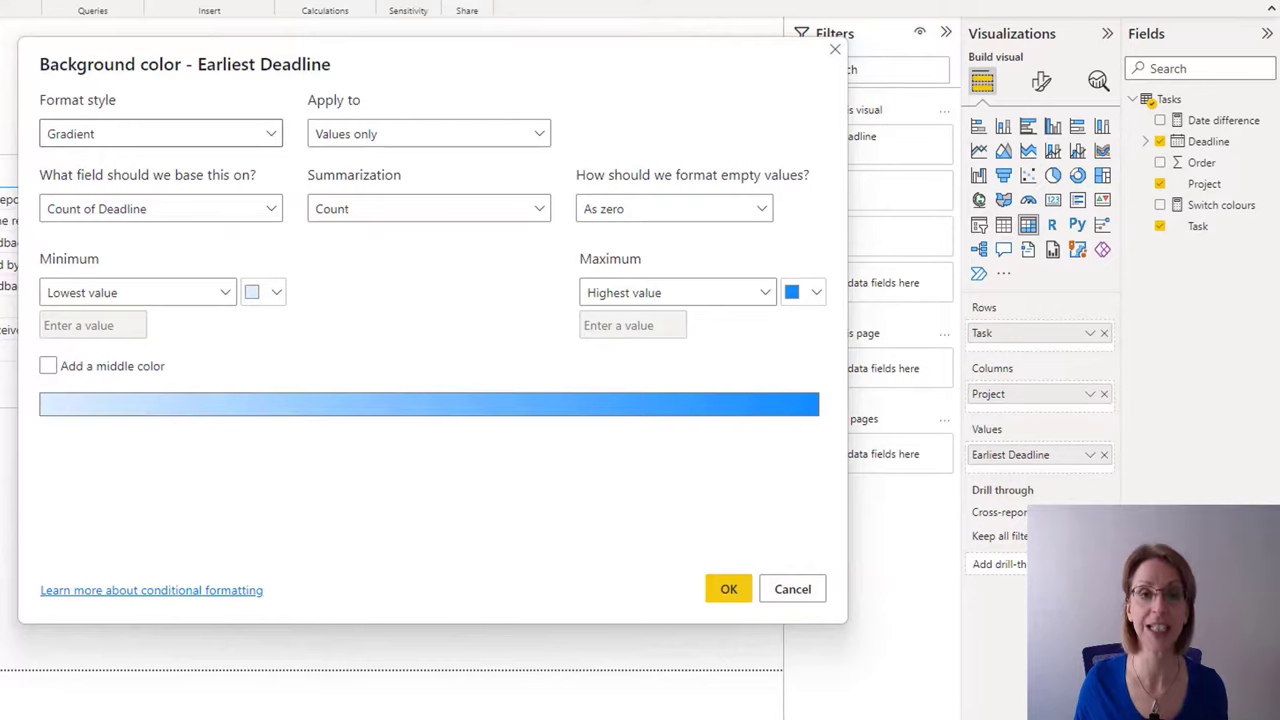
click(160, 133)
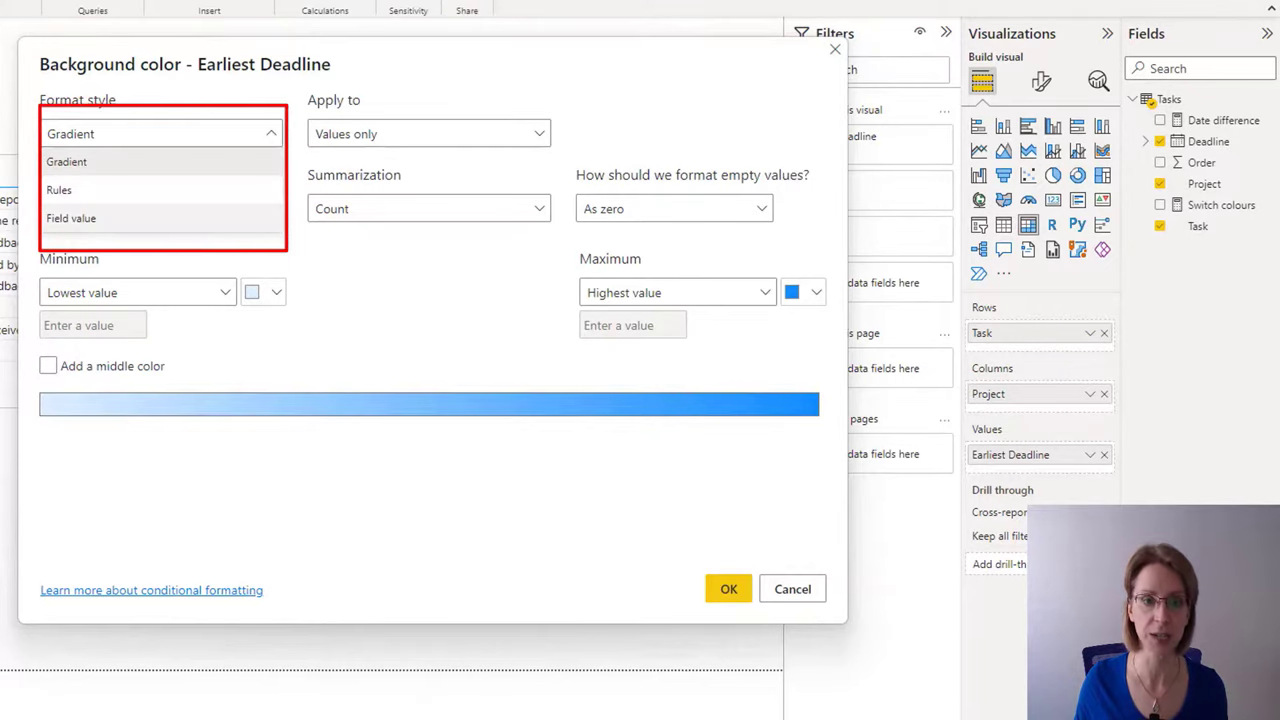
click(71, 218)
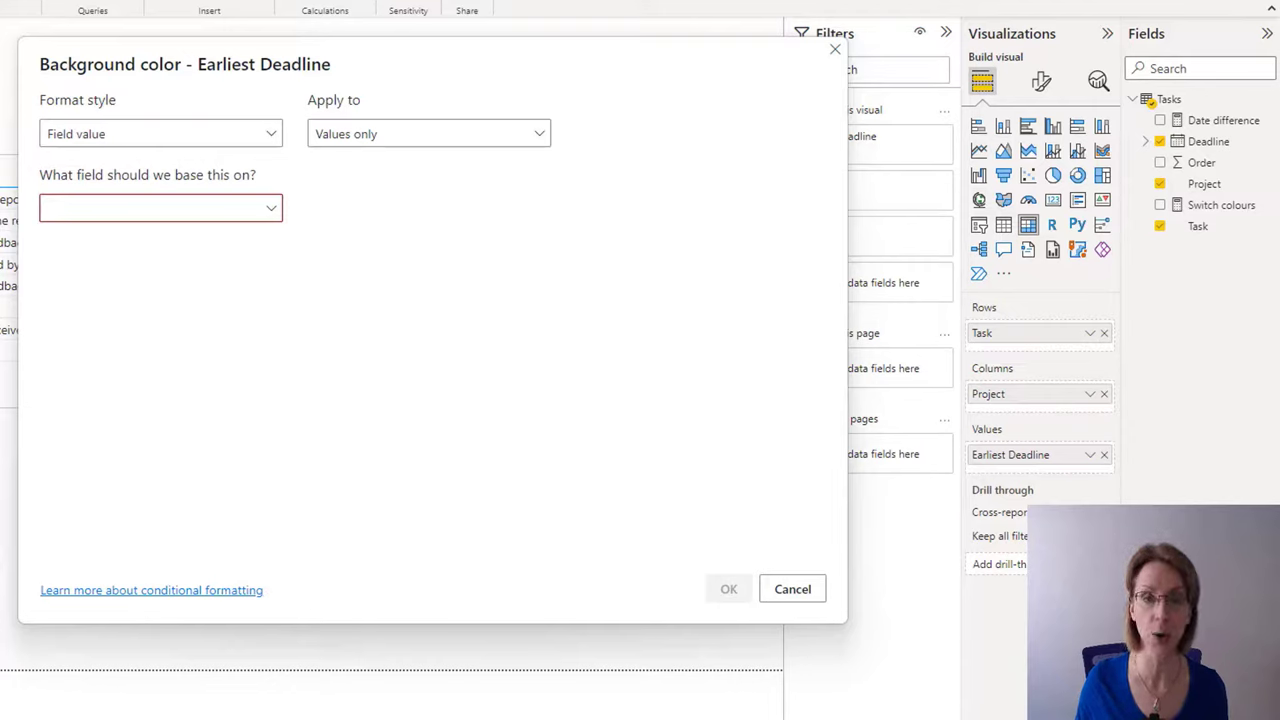
click(160, 207)
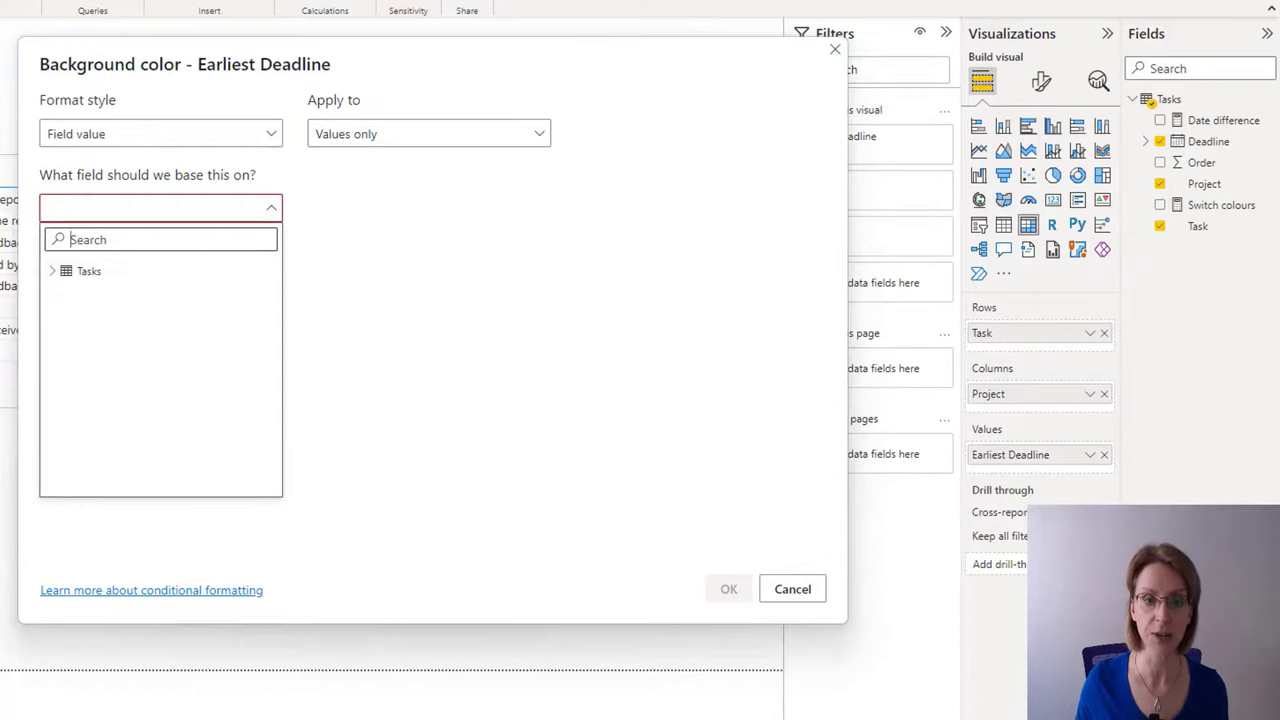
click(52, 271)
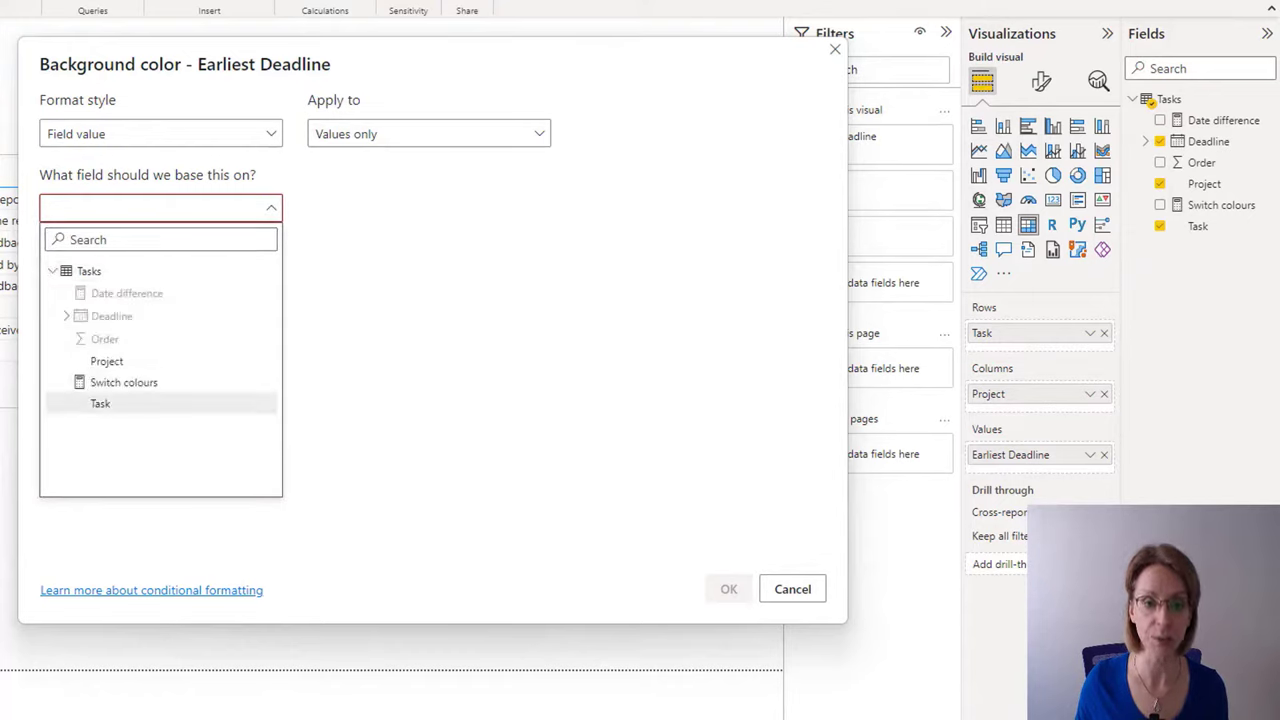
click(124, 382)
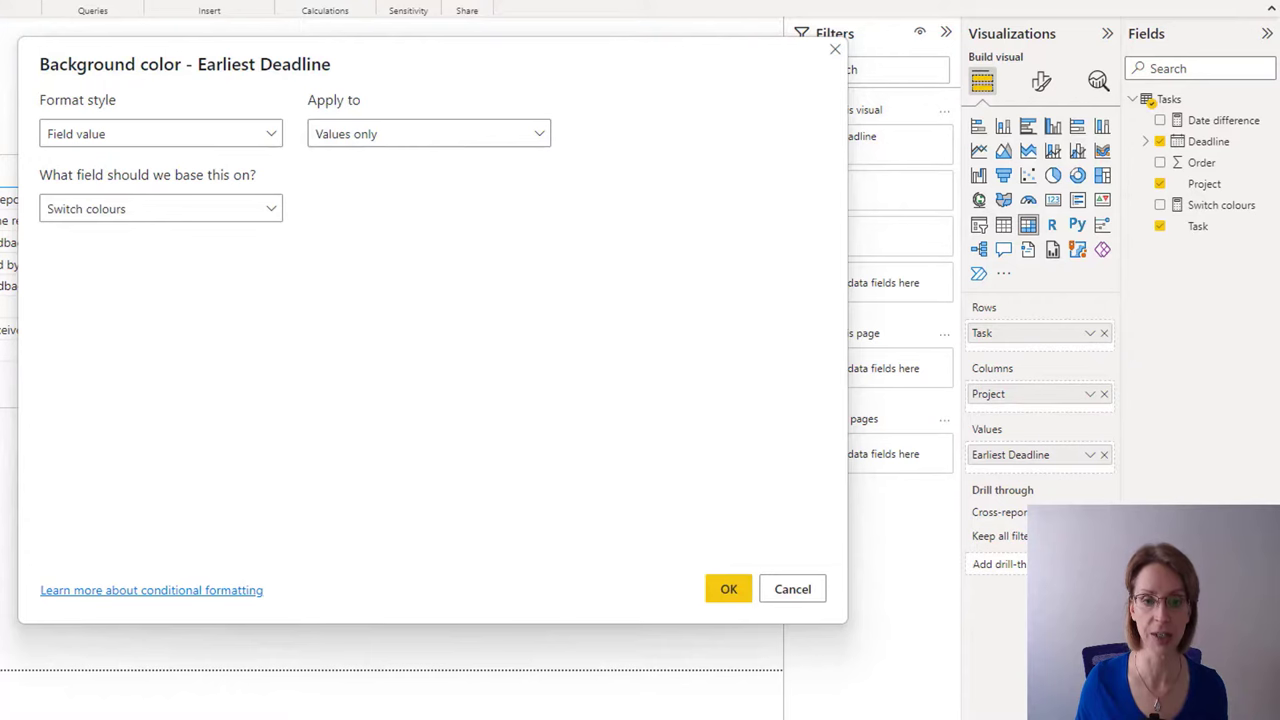
click(728, 589)
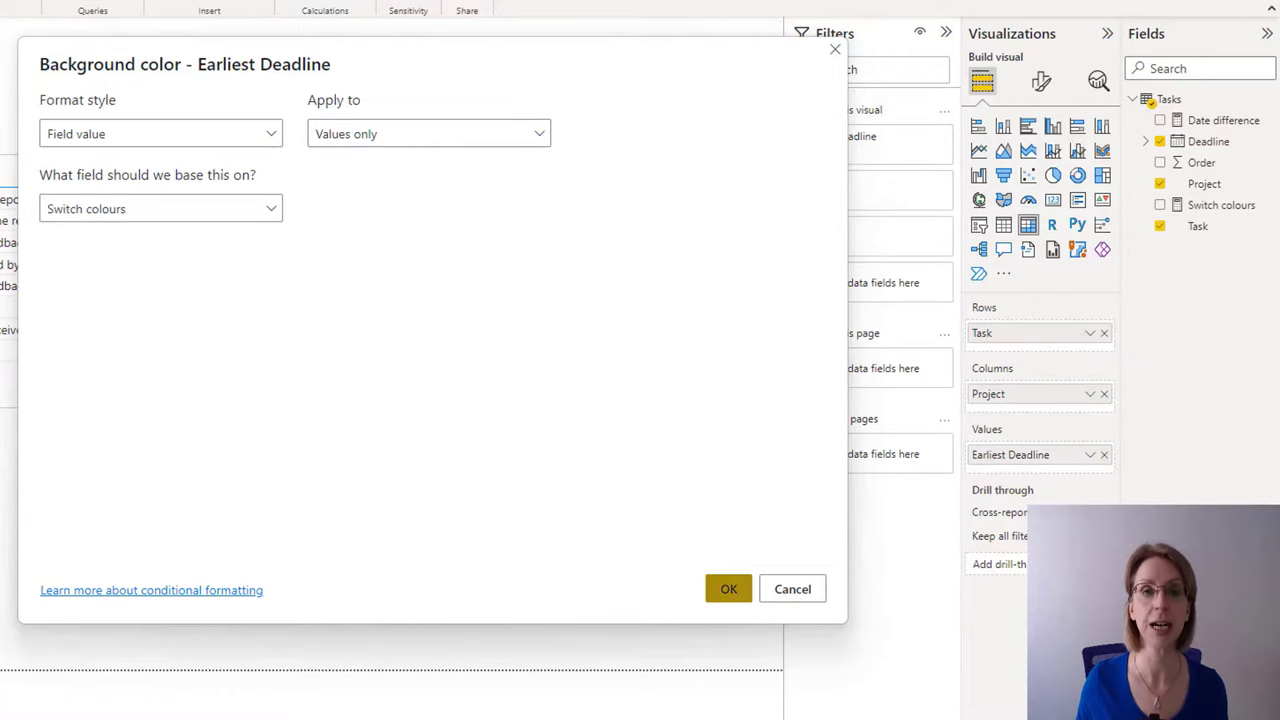